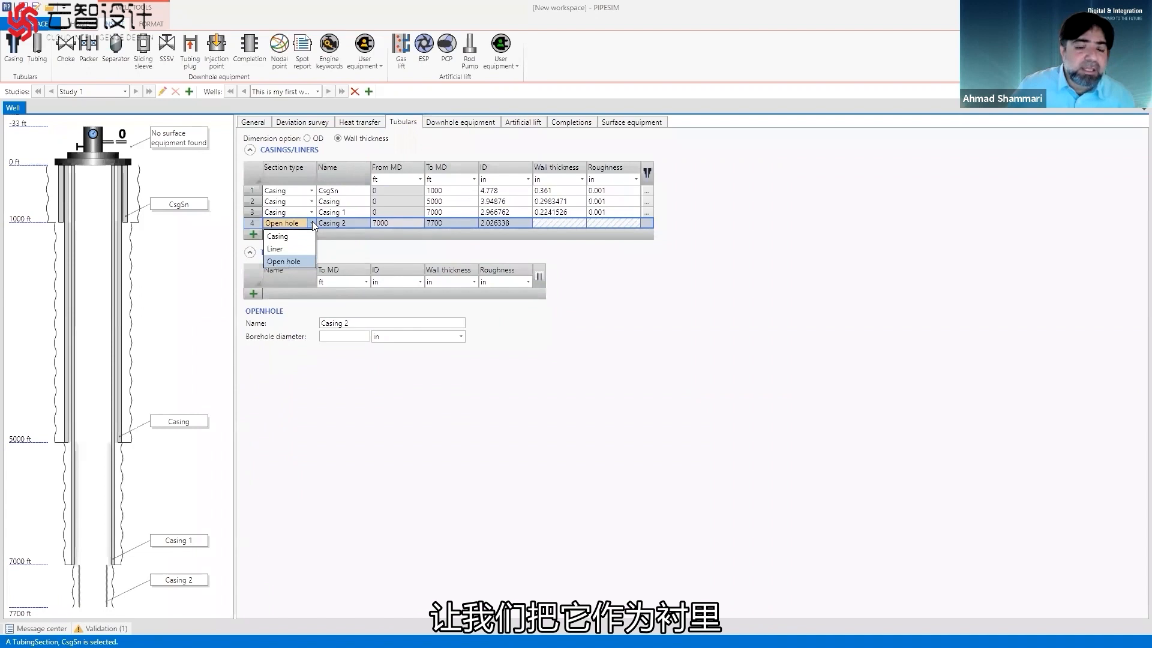
# Change the Casing 2 section to a liner, and set the inner diameters of CsgSn to 20 in and Casing to 16 in.
pyautogui.click(293, 249)
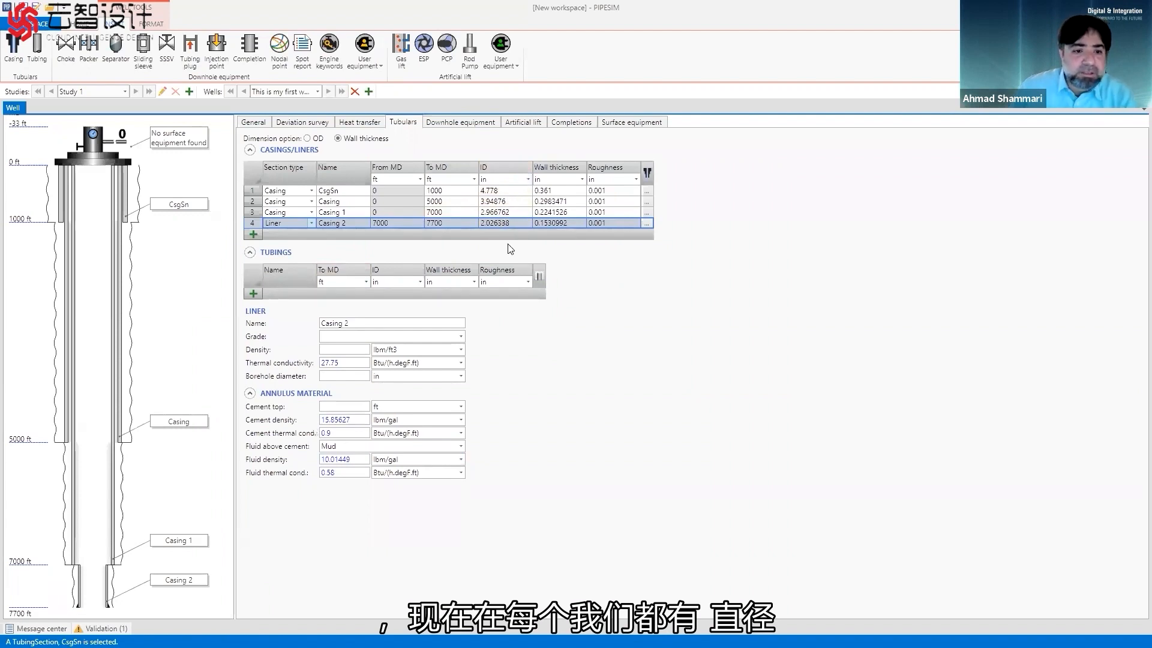
pyautogui.click(516, 190)
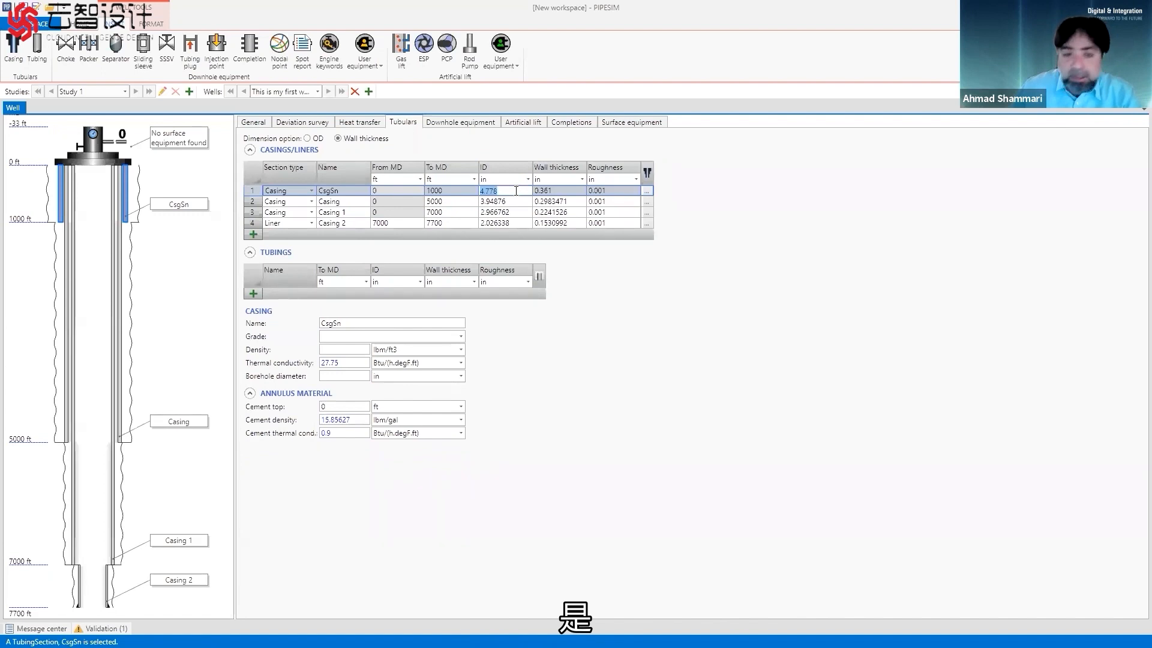
pyautogui.write('20')
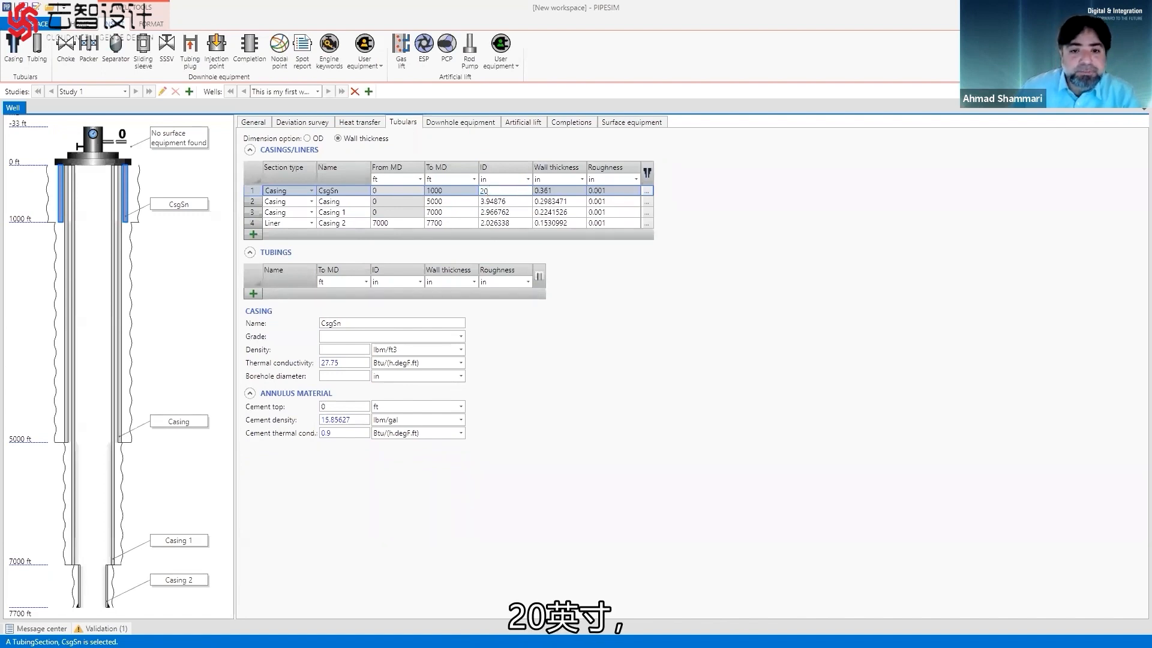
pyautogui.click(516, 204)
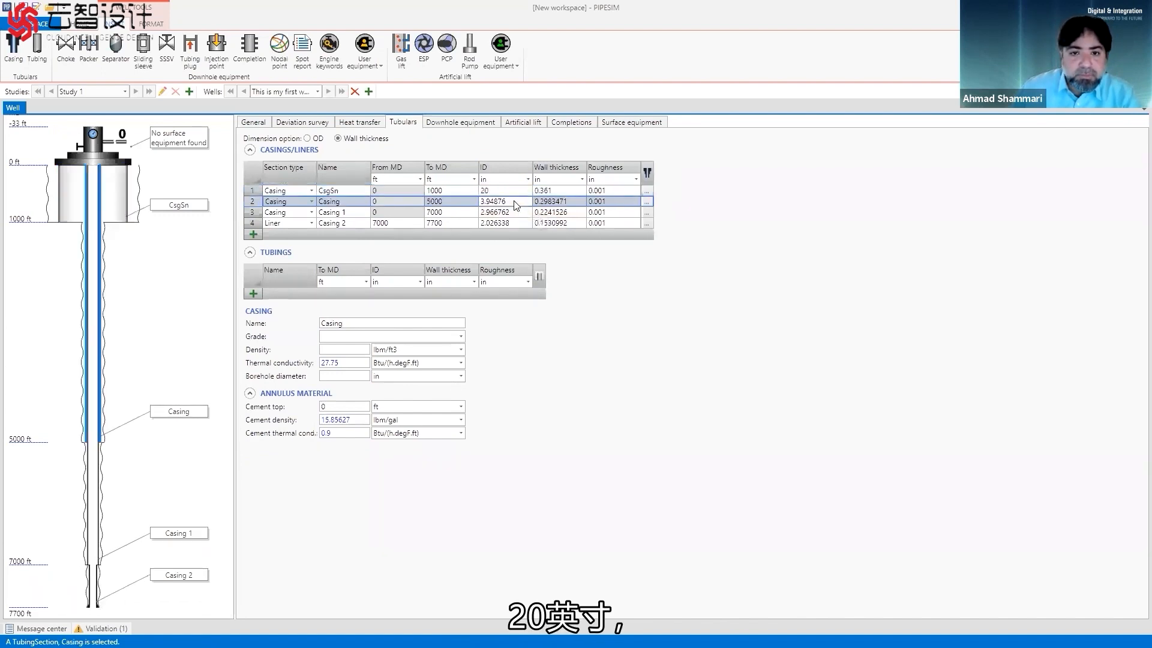
pyautogui.click(515, 202)
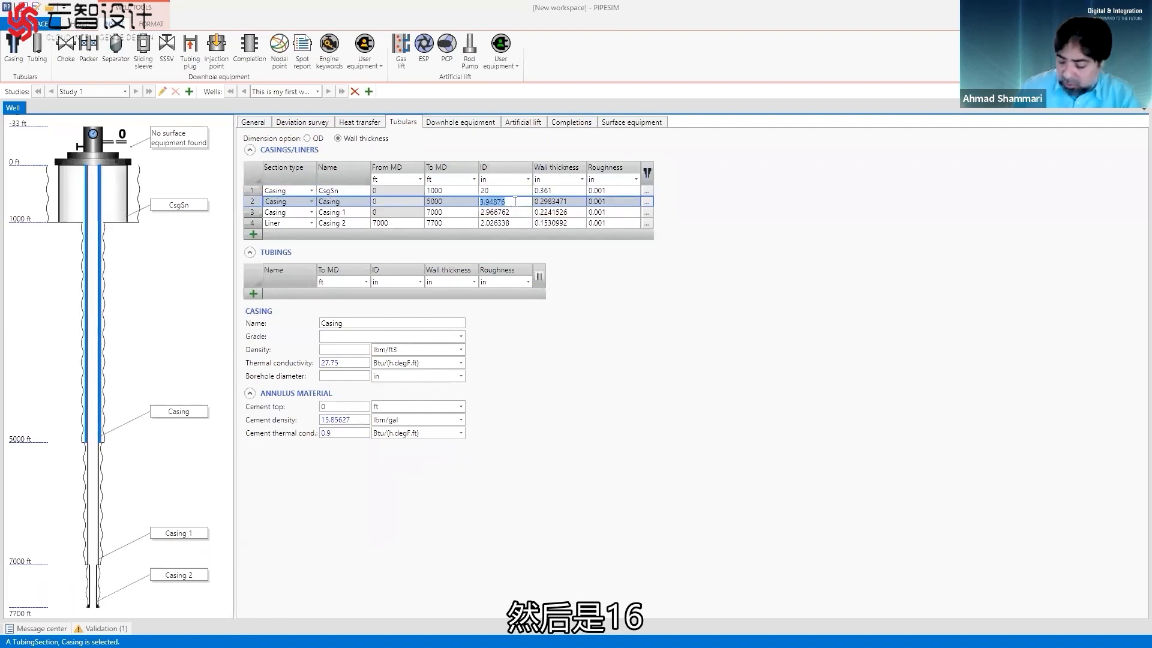
pyautogui.write('16')
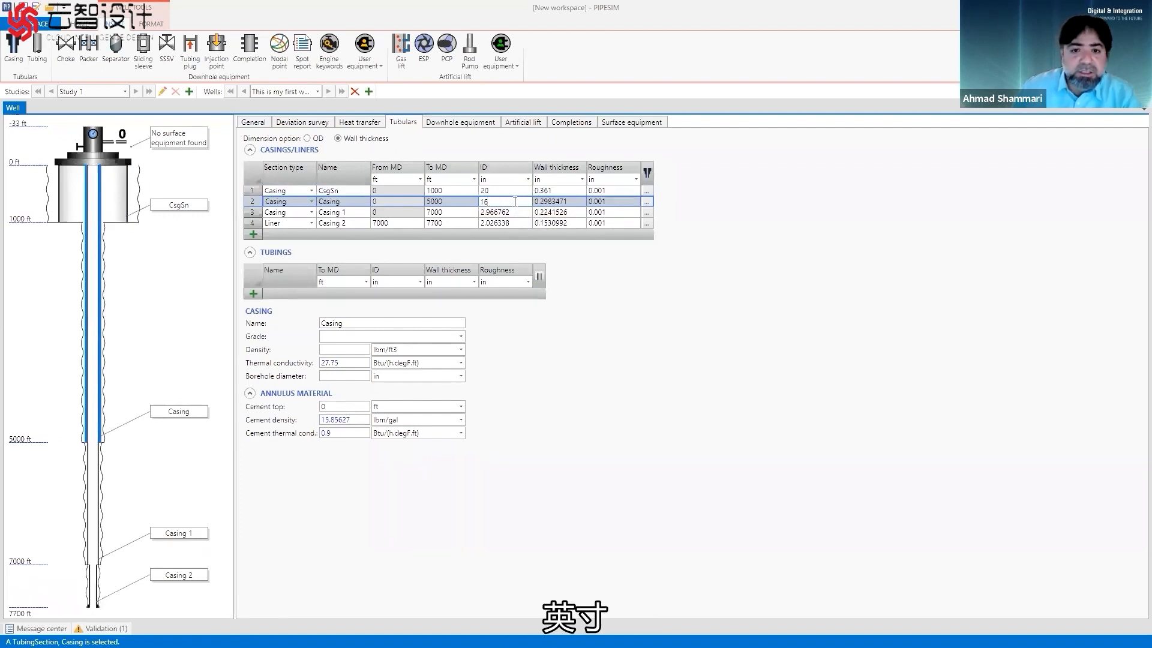
pyautogui.press('Return')
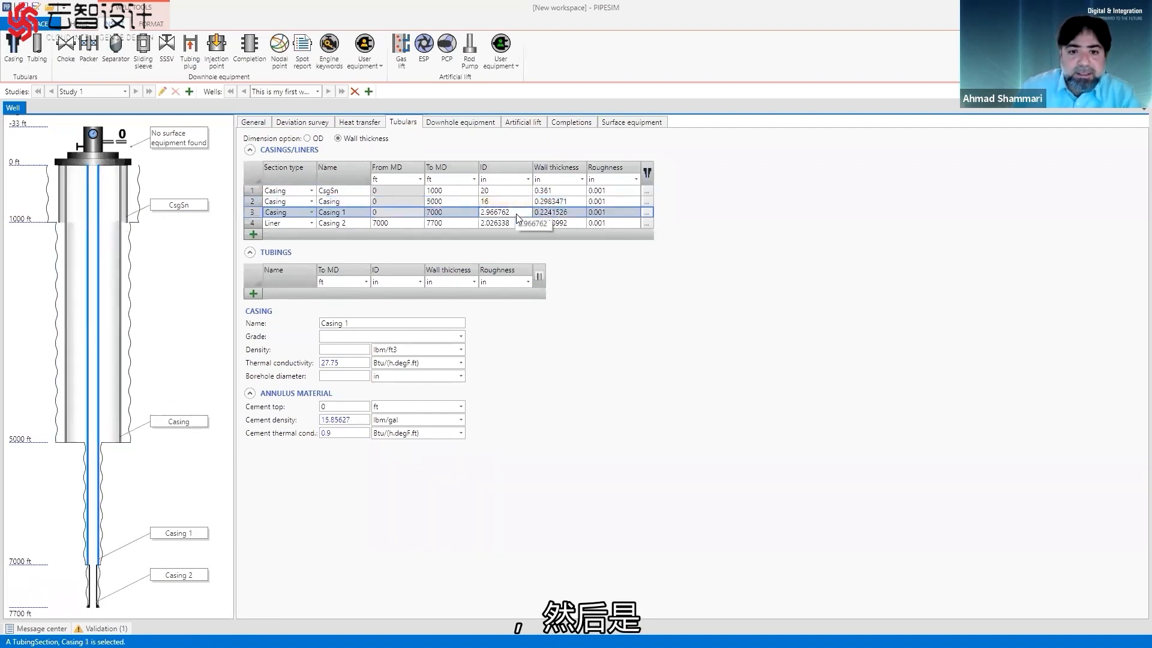
# Set the inner diameter of Casing 1 to 12 in and of the Casing 2 liner to 7 in.
pyautogui.click(517, 212)
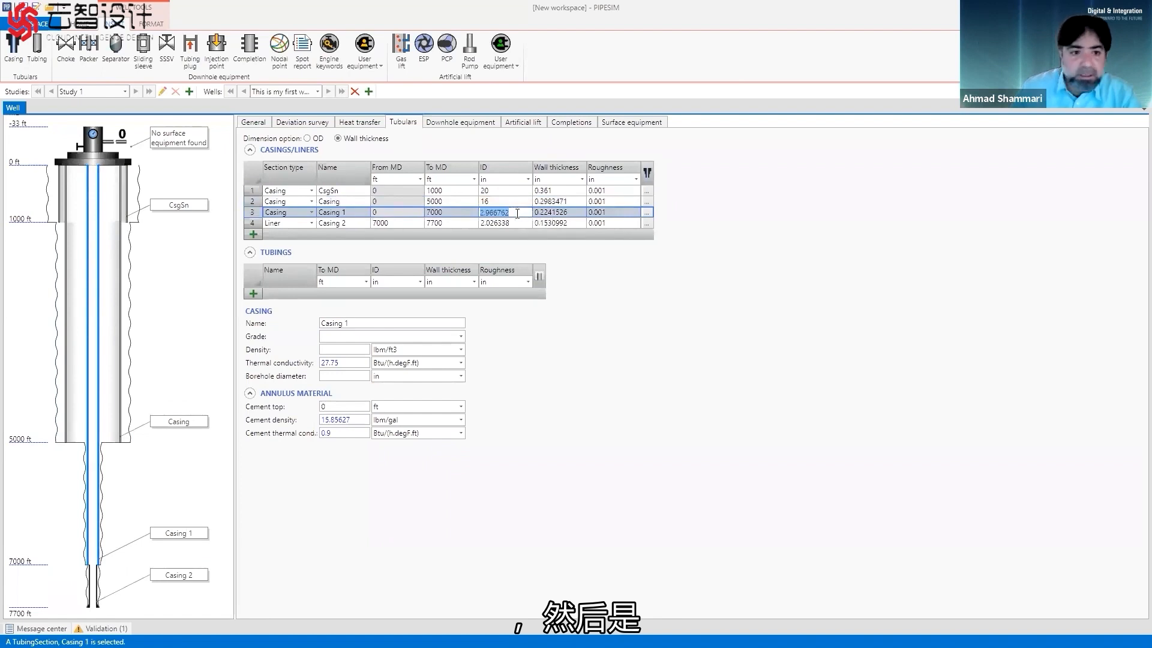
pyautogui.write('12')
pyautogui.press('Return')
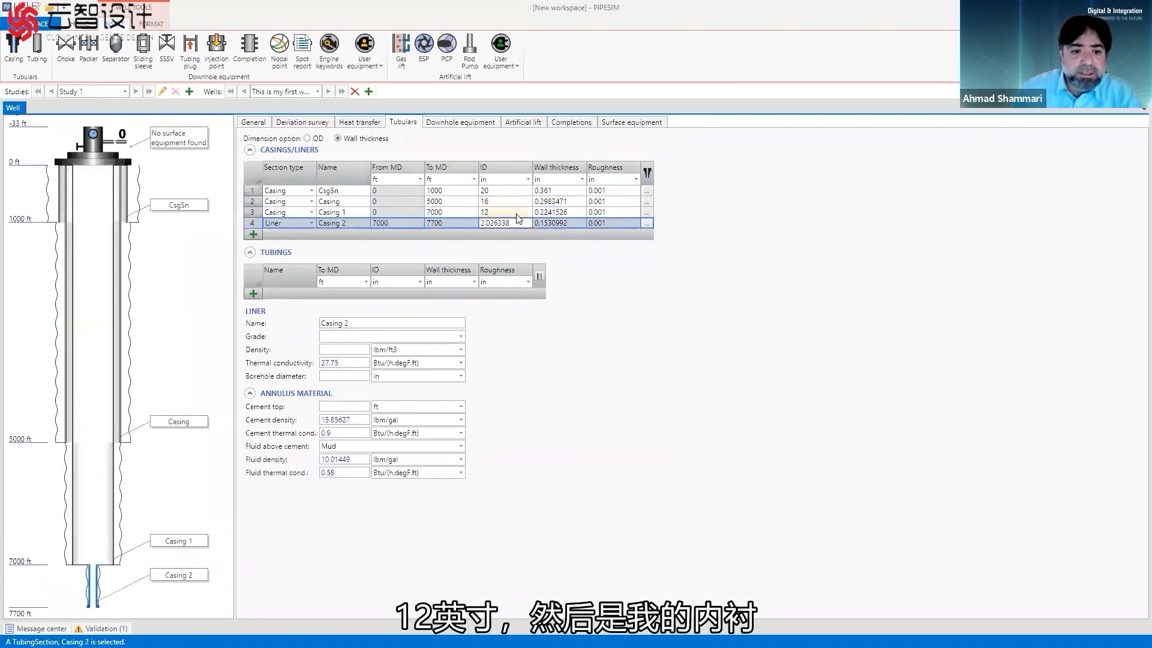
pyautogui.click(517, 223)
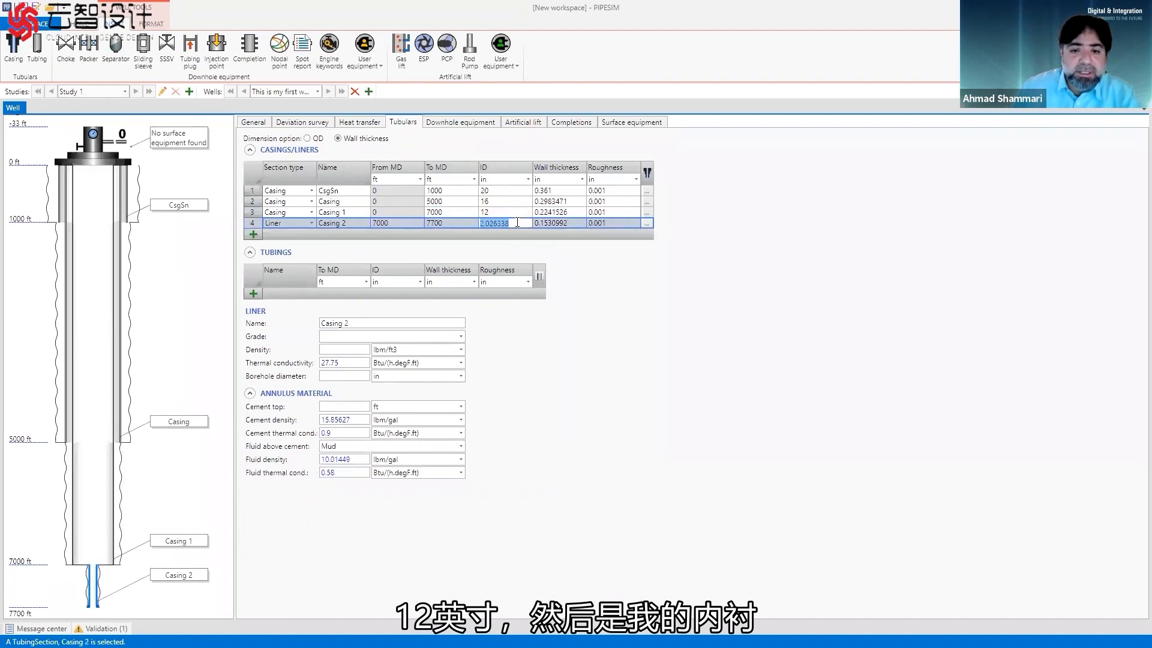
pyautogui.write('7')
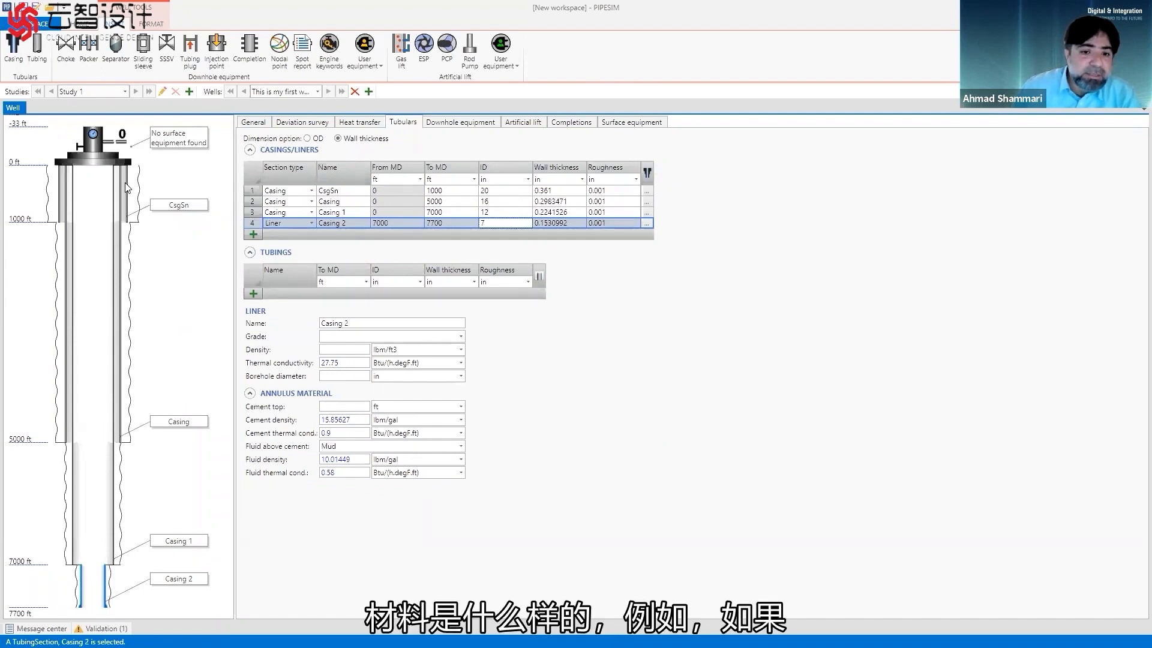
# Examine the cement and thermal conductivity properties of CsgSn and the inner diameters of all casing and liner sections.
pyautogui.click(256, 193)
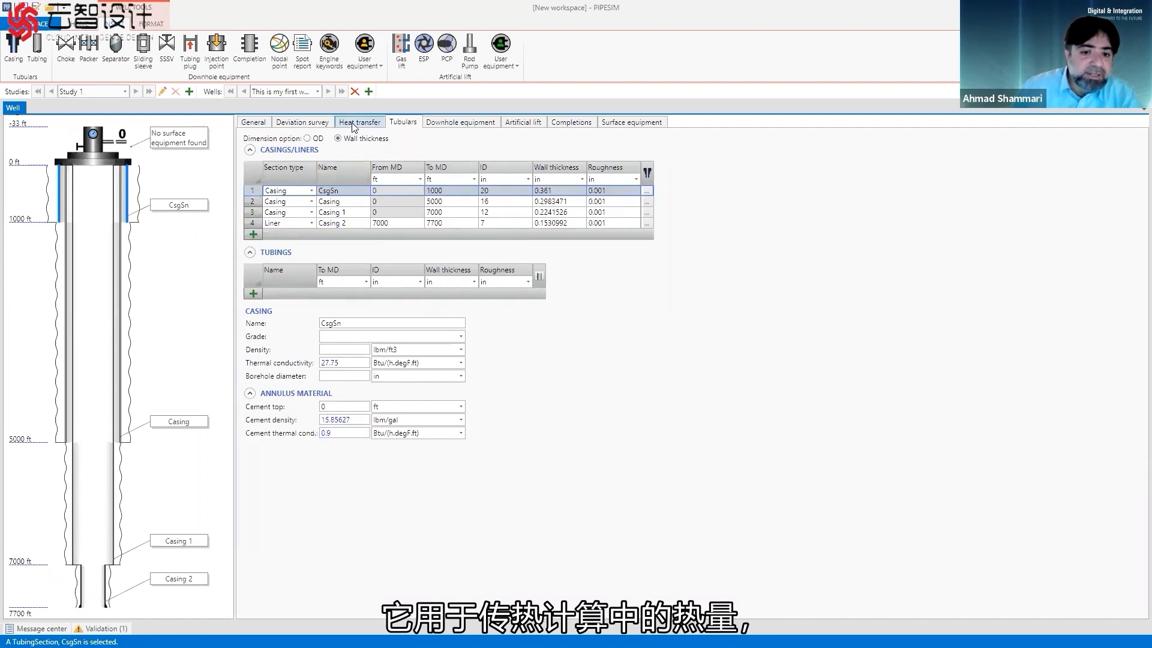
pyautogui.doubleClick(342, 407)
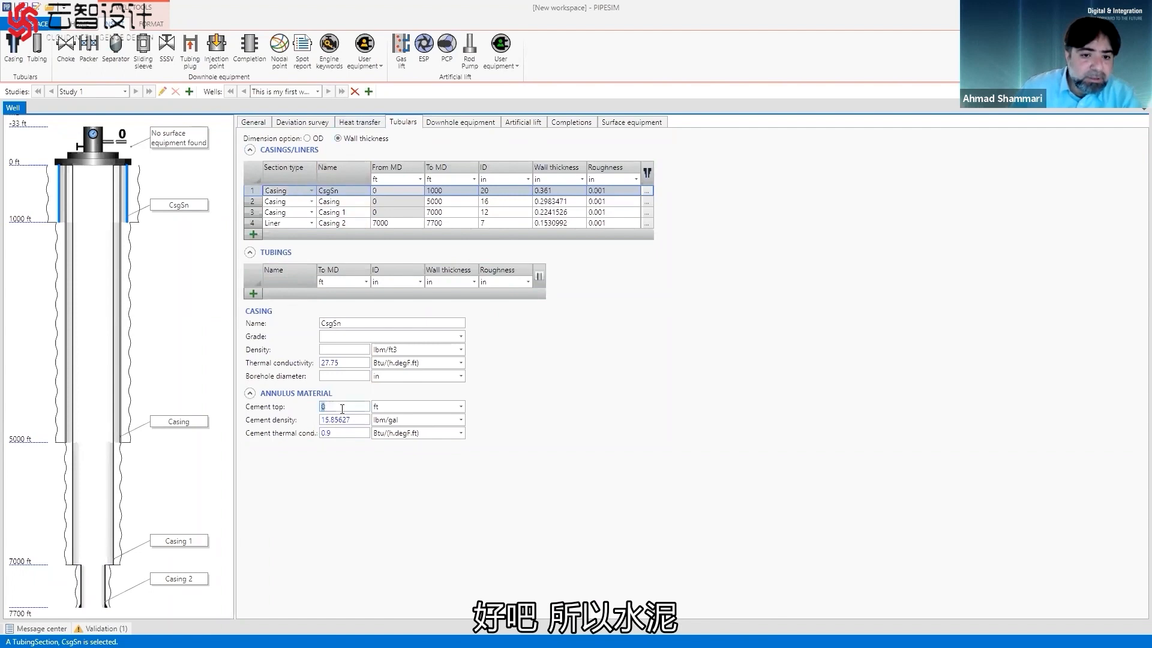
pyautogui.doubleClick(352, 417)
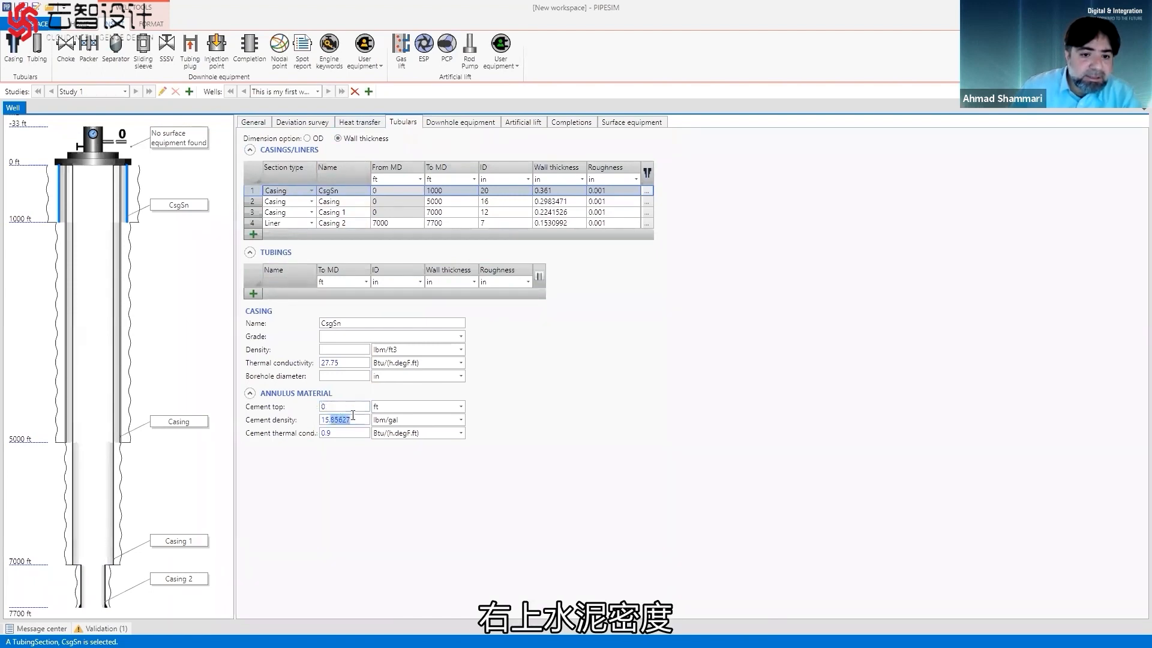
pyautogui.doubleClick(344, 433)
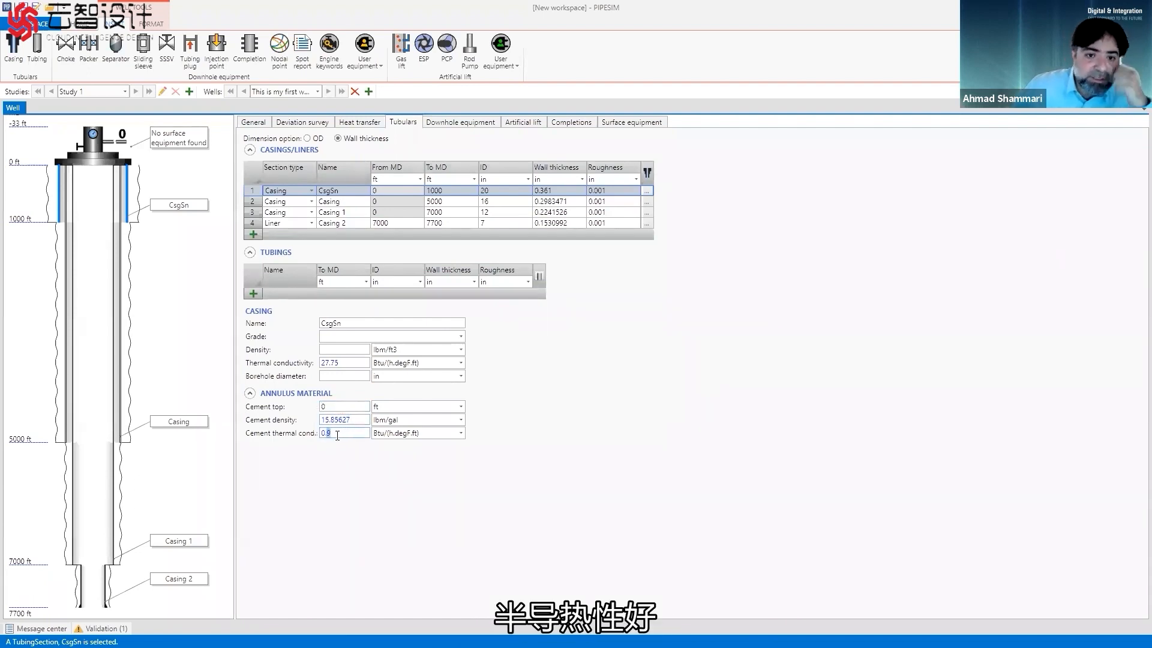
pyautogui.doubleClick(343, 365)
pyautogui.moveTo(343, 365); pyautogui.dragTo(298, 368)
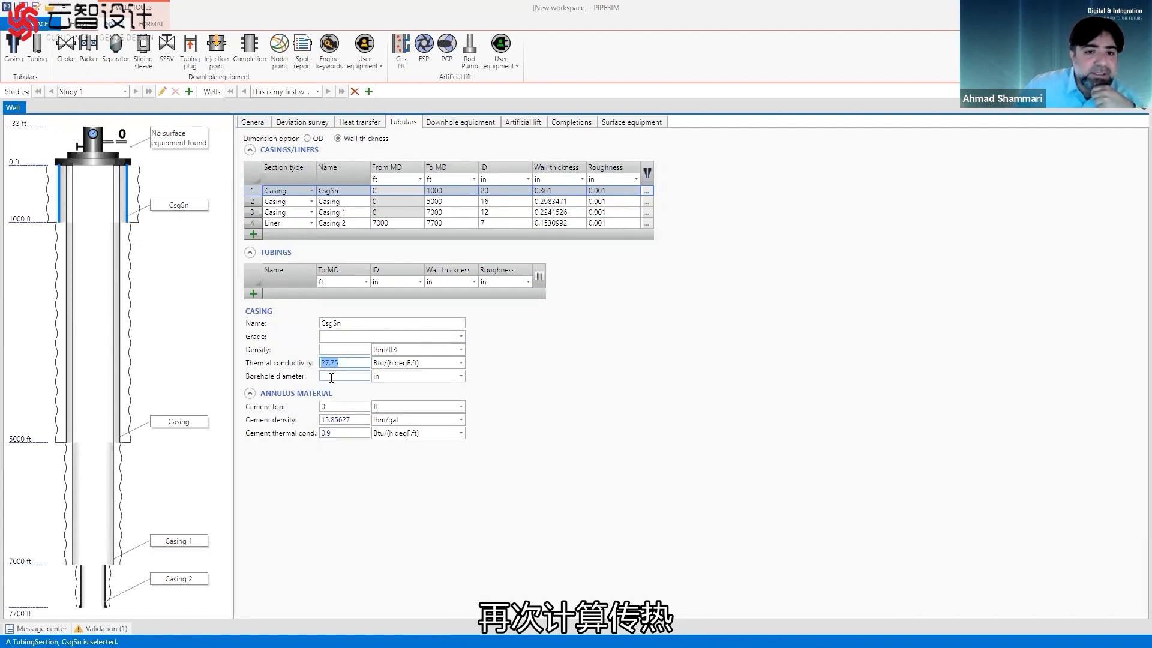
pyautogui.click(125, 309)
pyautogui.click(113, 319)
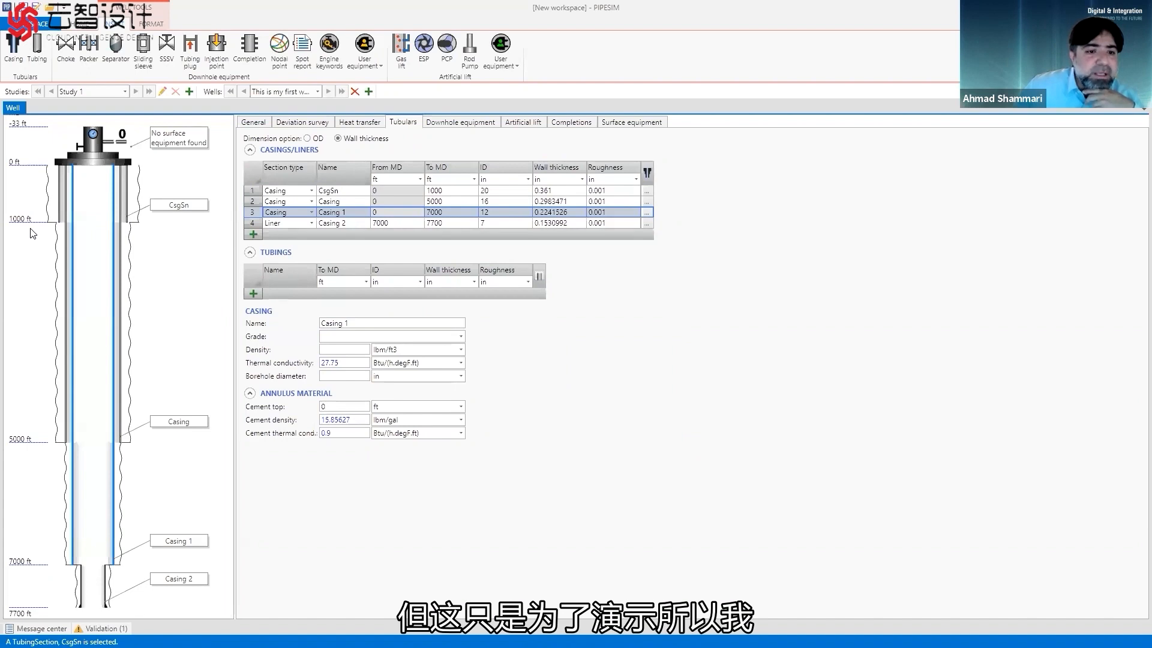
pyautogui.click(499, 192)
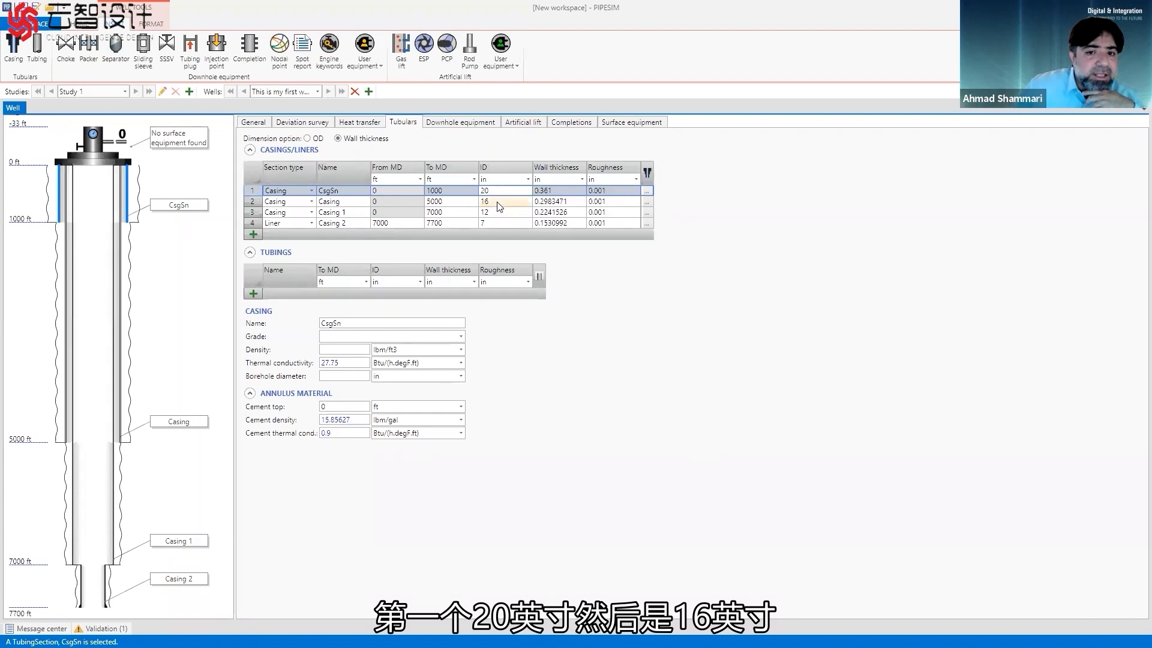
pyautogui.click(497, 202)
pyautogui.click(496, 213)
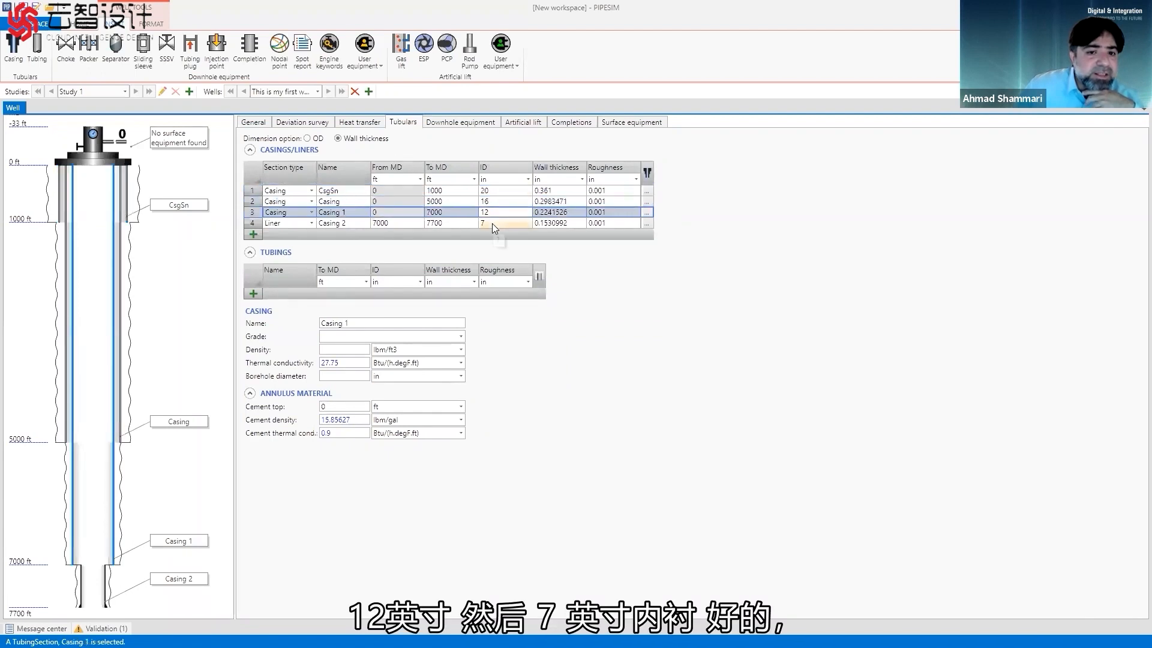
pyautogui.click(492, 224)
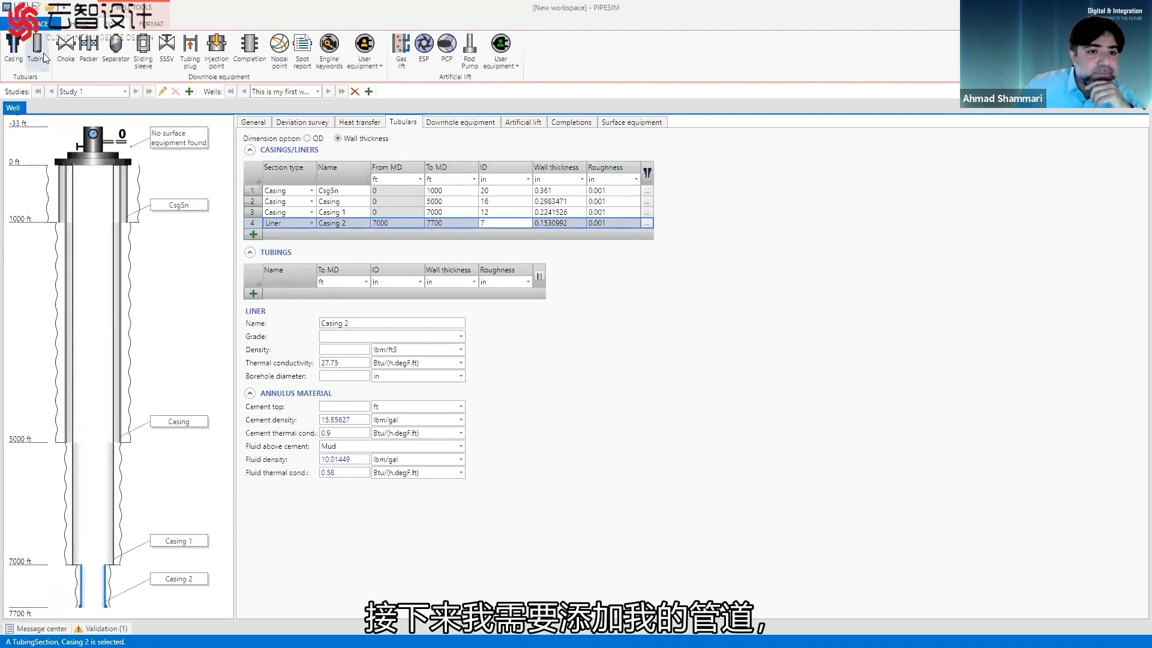
# Add a tubing string inside the casing, running to 6800 ft MD with a 3.992 in inner diameter.
pyautogui.moveTo(38, 53); pyautogui.dragTo(96, 179)
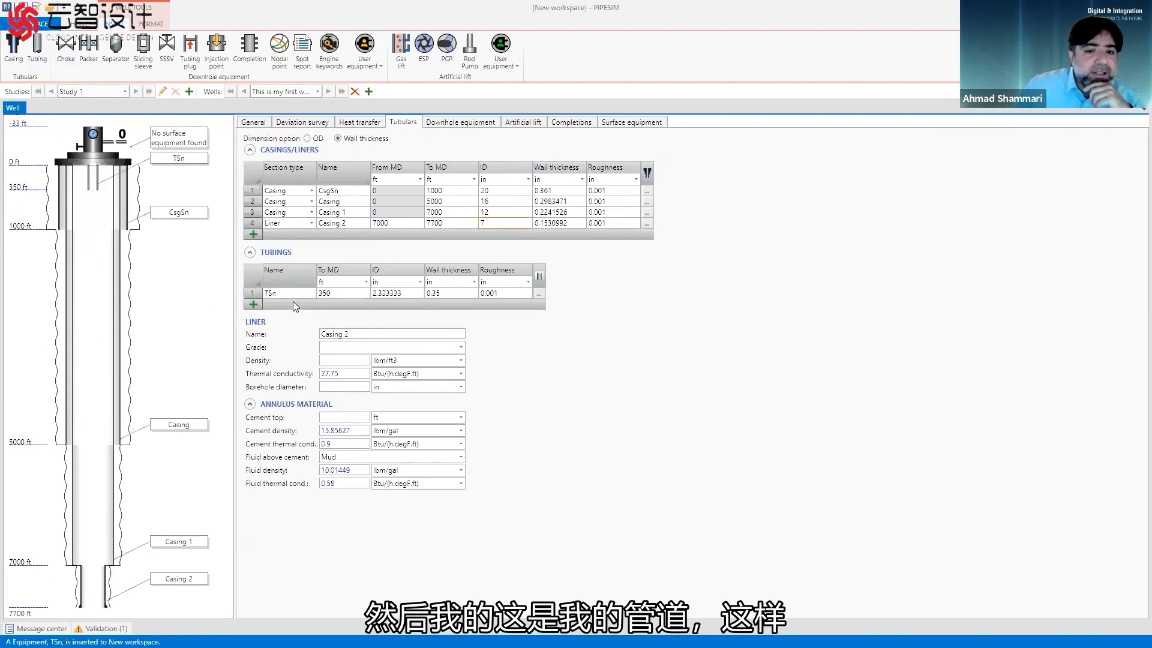
pyautogui.click(352, 293)
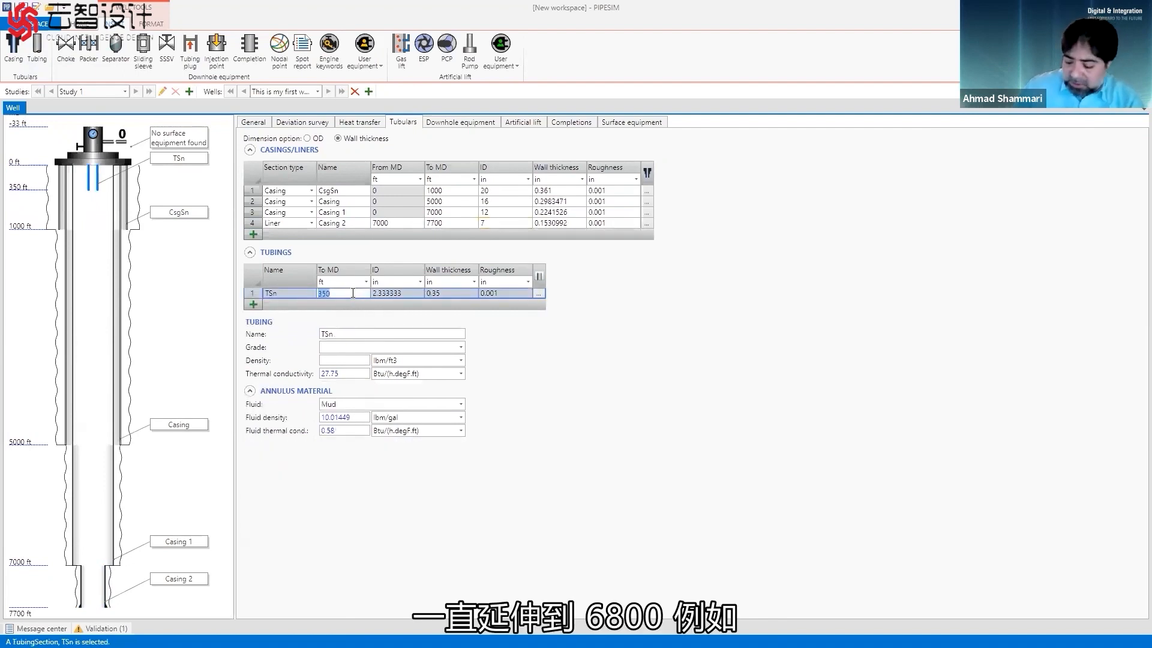
pyautogui.write('6800')
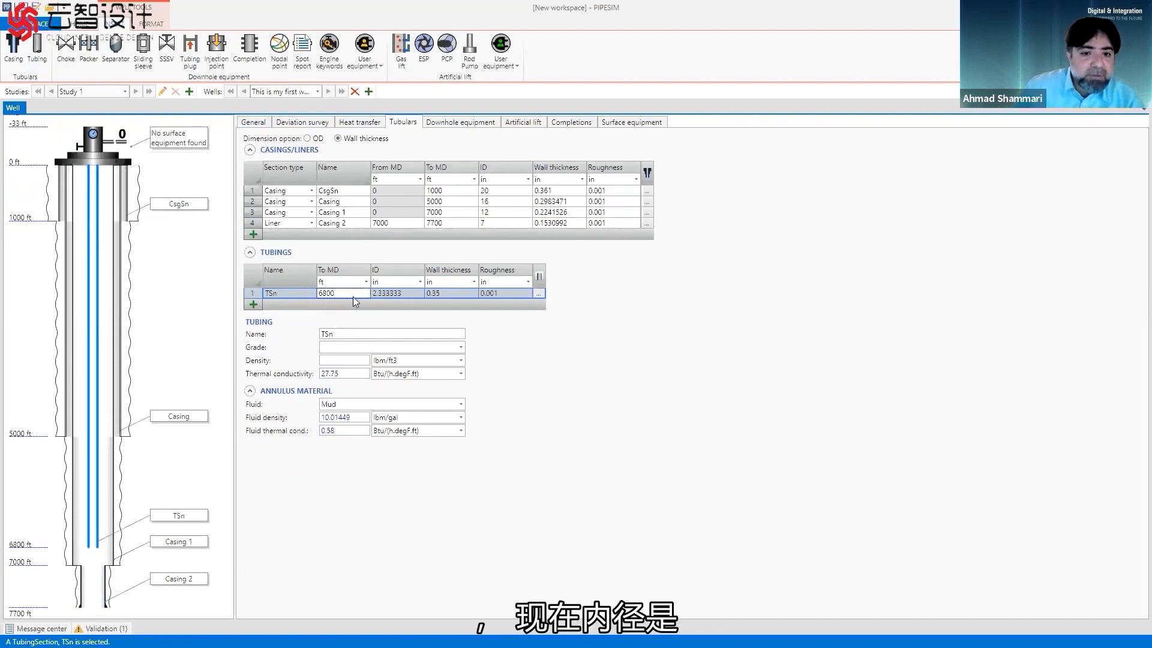
pyautogui.click(410, 293)
pyautogui.click(415, 294)
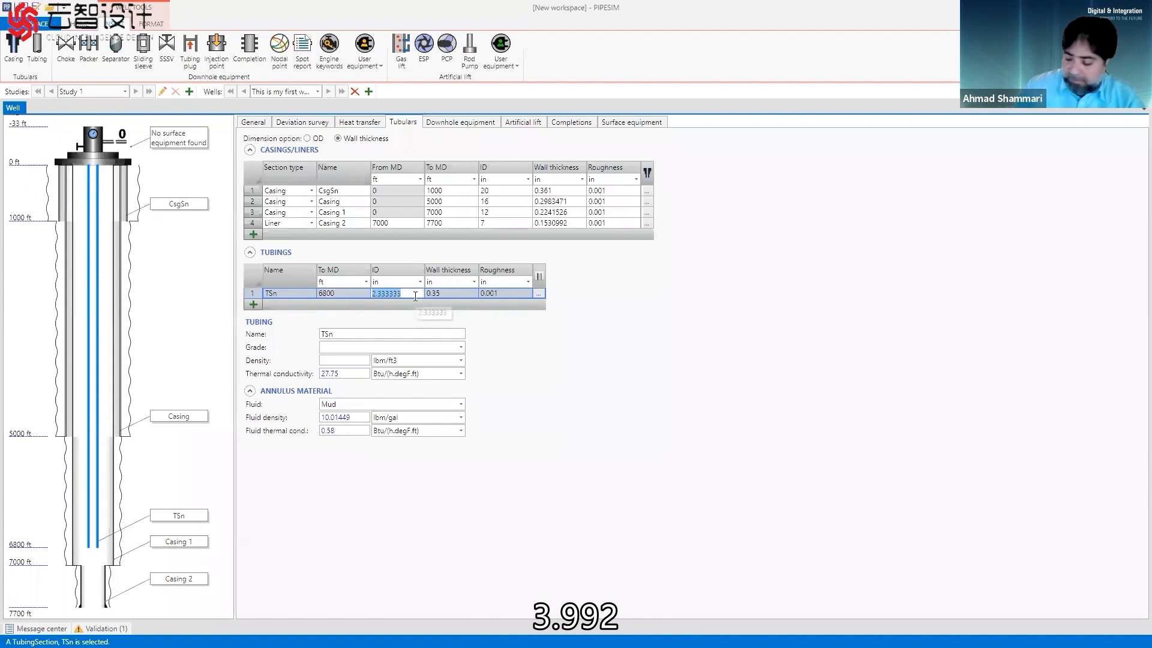
pyautogui.write('3.9923')
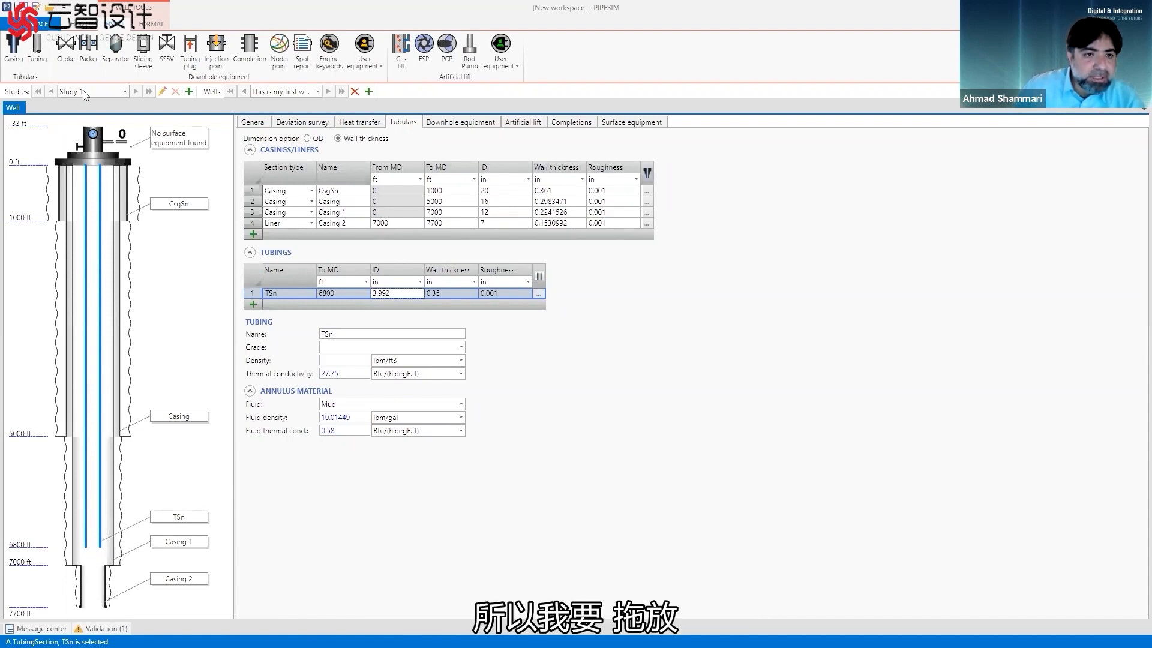
# Place a packer around the tubing above its lower end, at about 6405 ft measured depth.
pyautogui.moveTo(87, 51); pyautogui.dragTo(117, 539)
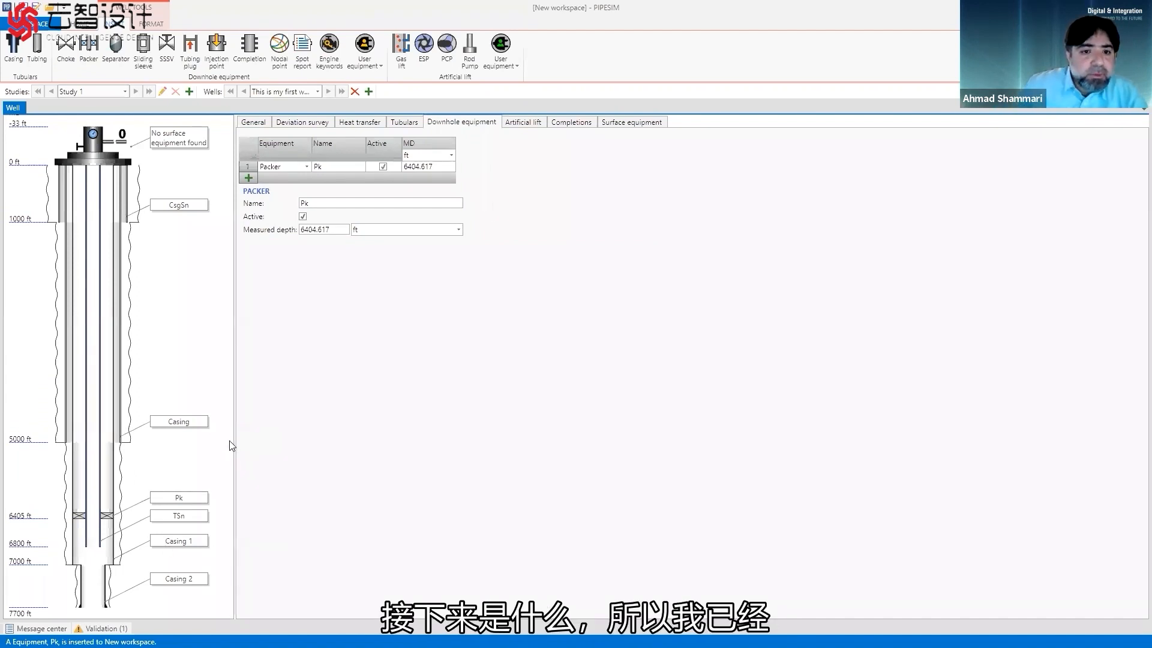
# Set the well's deviation survey type to 2D.
pyautogui.click(250, 123)
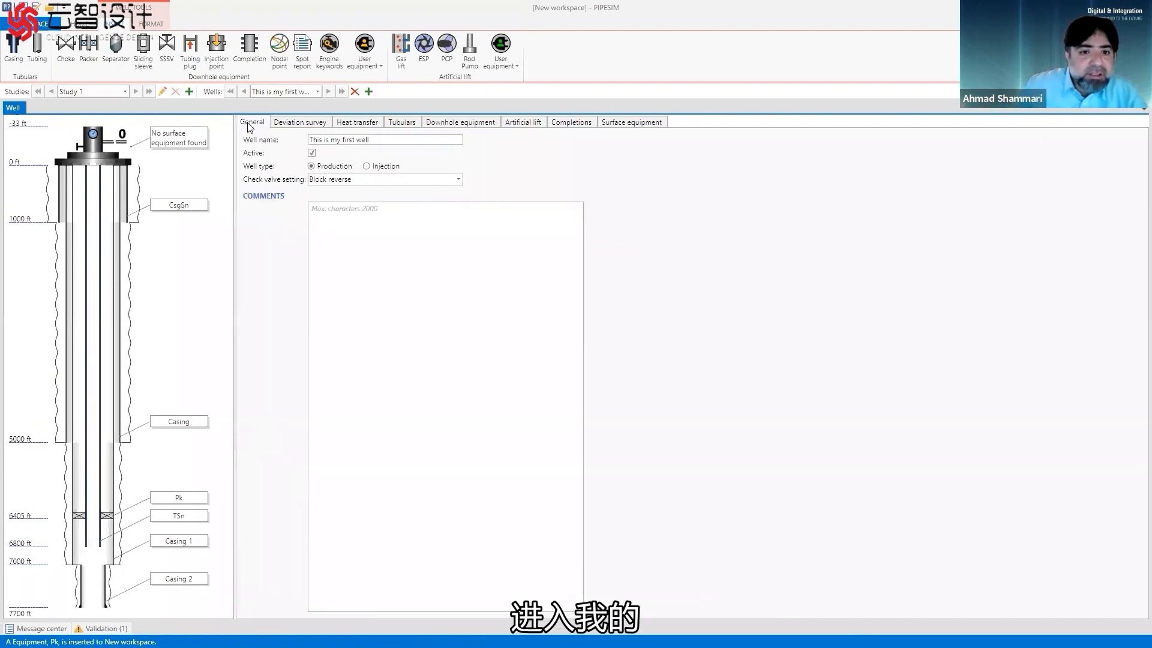
pyautogui.click(287, 125)
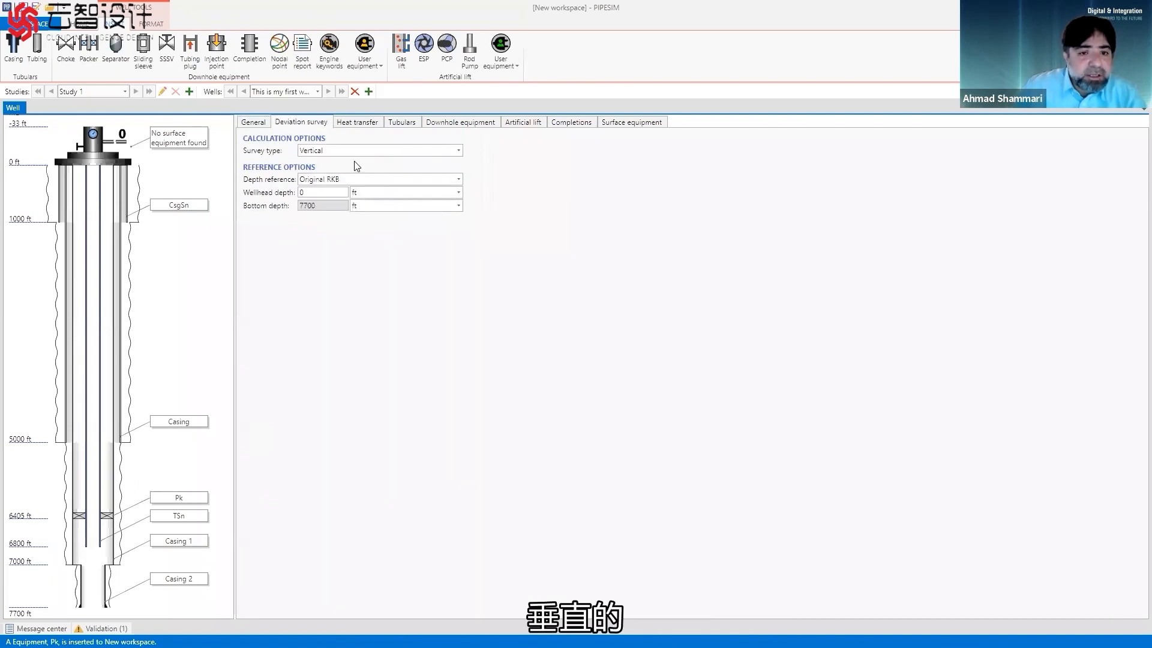
pyautogui.click(458, 150)
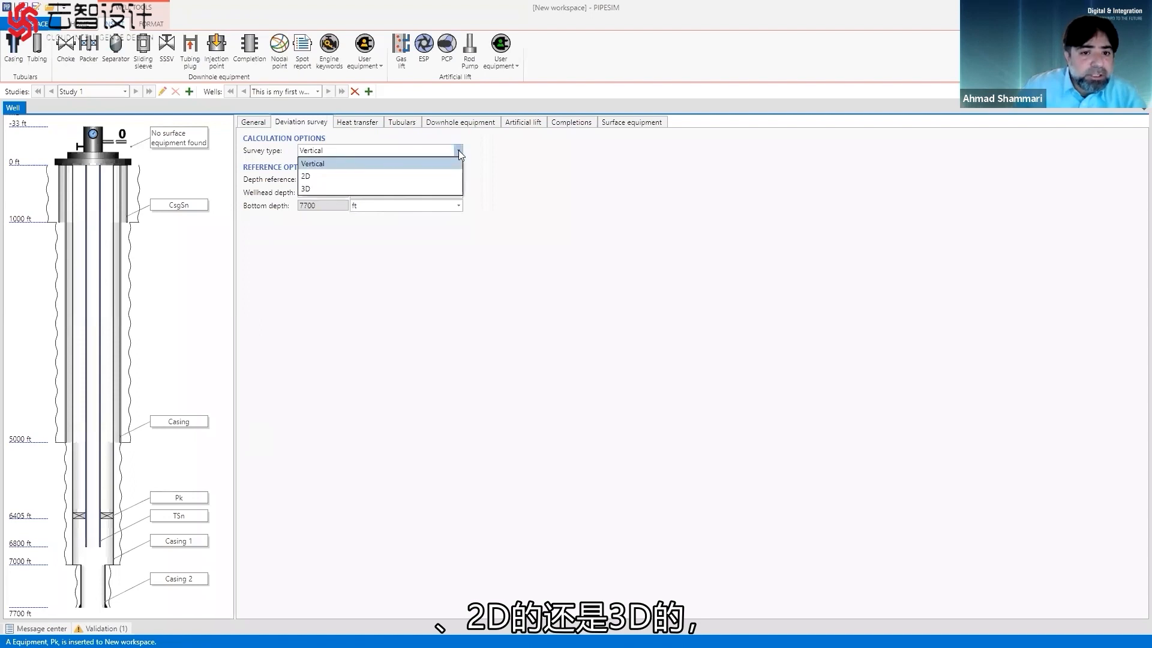
pyautogui.click(441, 188)
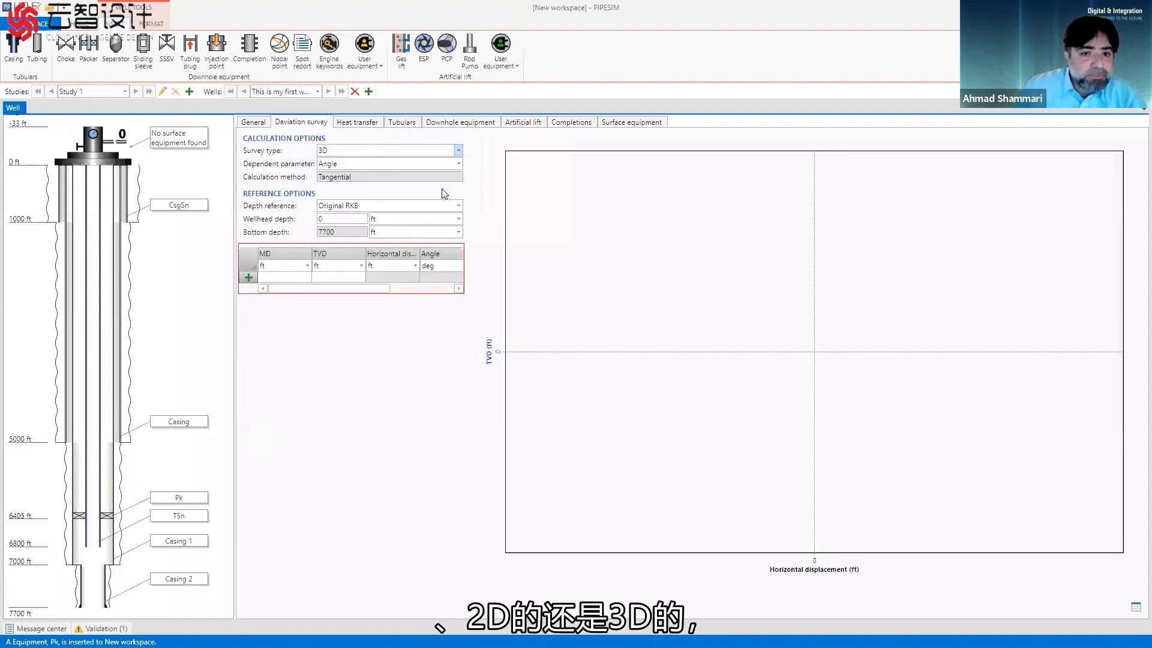
pyautogui.click(459, 148)
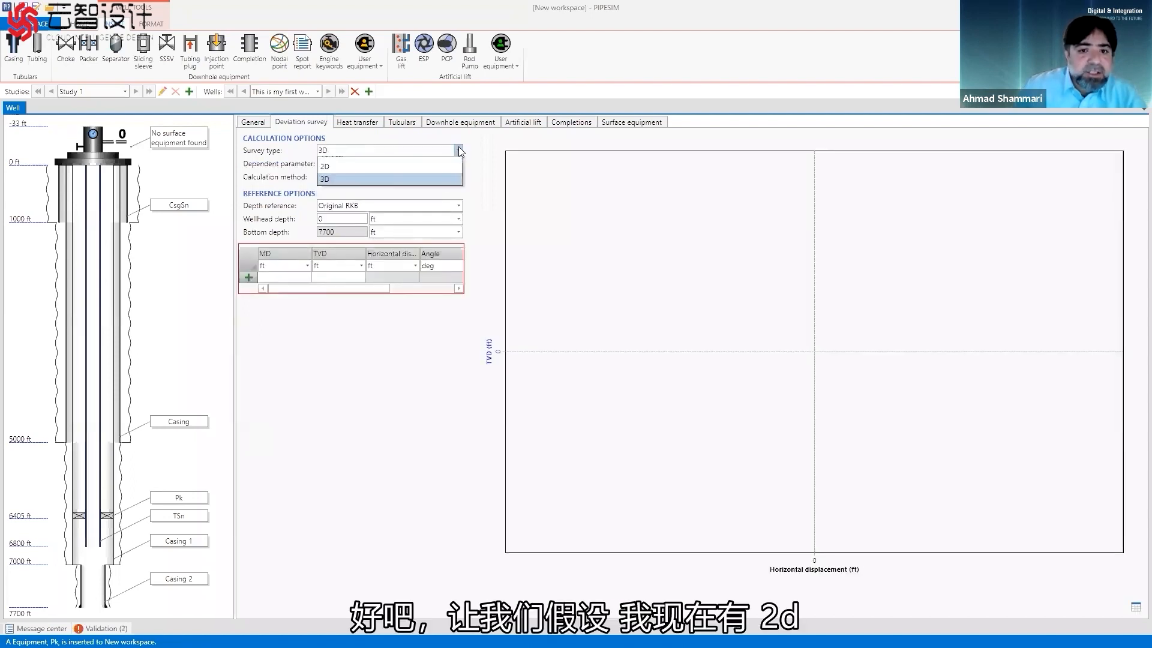
pyautogui.click(430, 177)
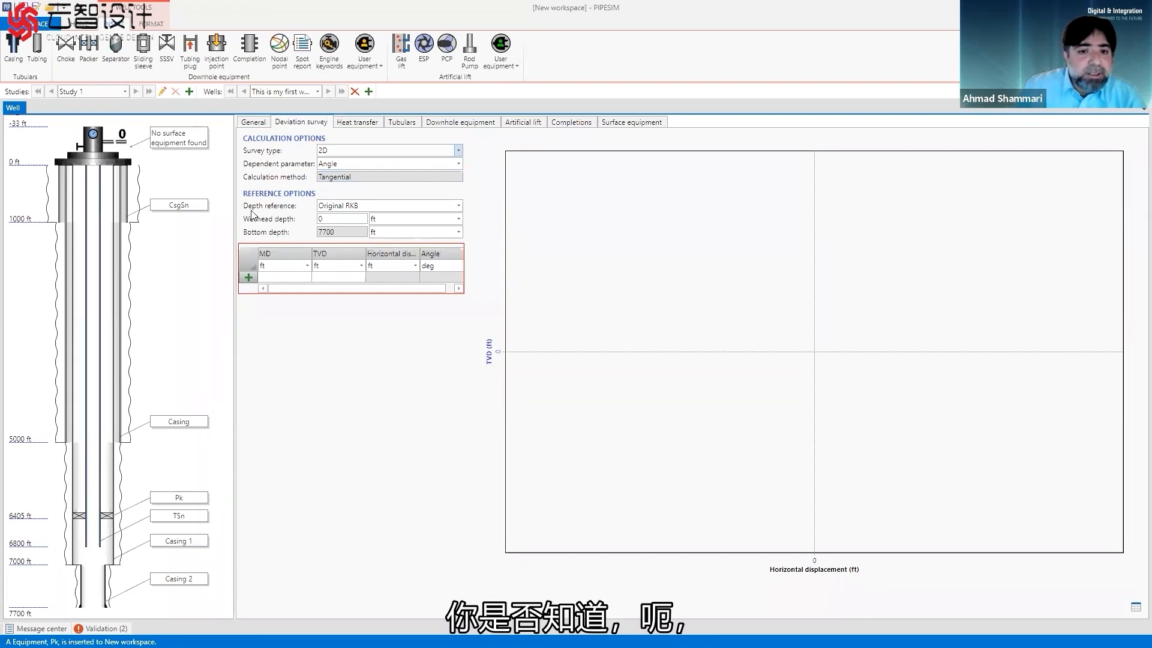
# Review the available depth reference options for the deviation survey, keeping Original RKB, and check the wellhead depth.
pyautogui.click(458, 206)
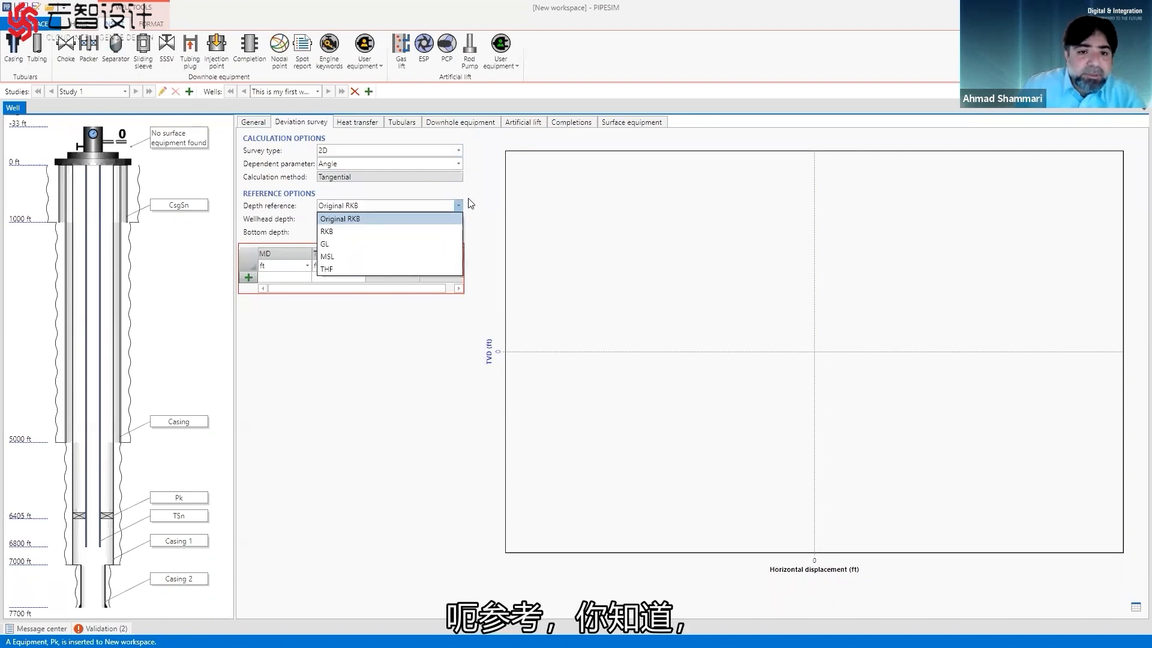
pyautogui.click(477, 200)
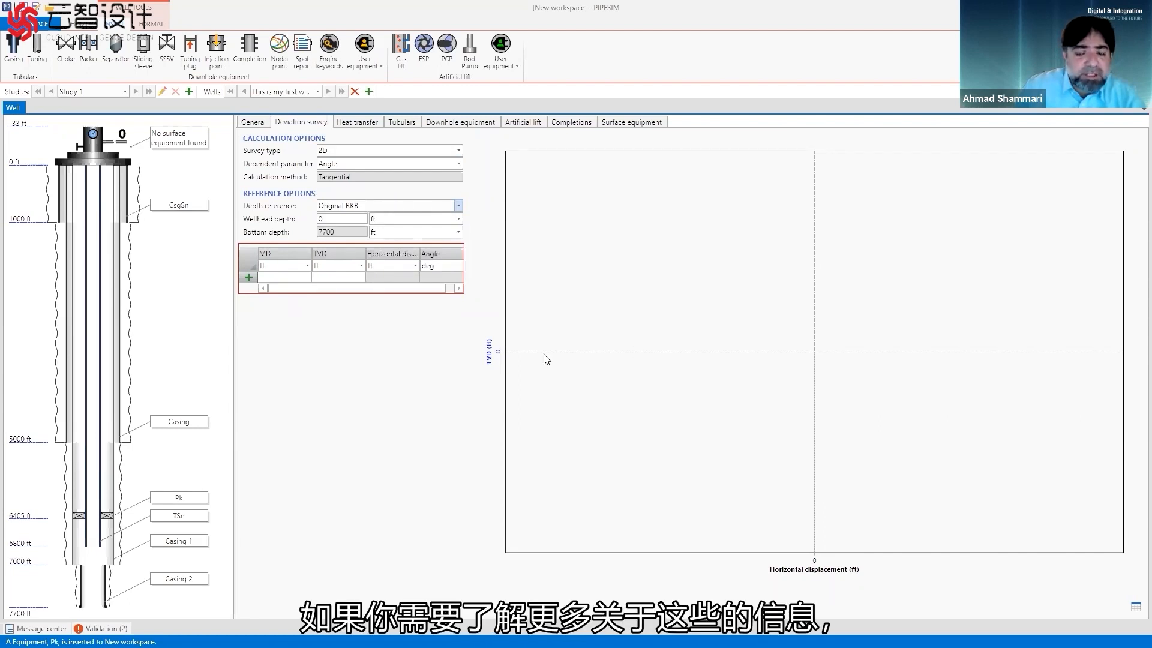
pyautogui.click(338, 220)
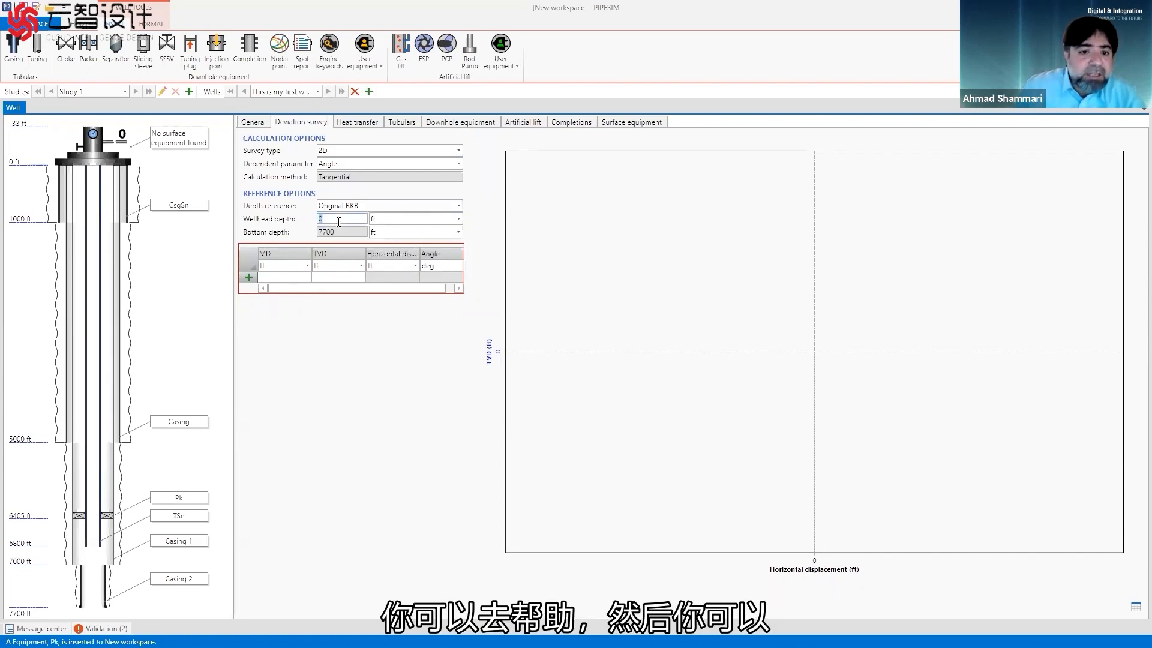
# Enter the first two deviation survey stations with equal MD and TVD of 0 ft and 4000 ft.
pyautogui.click(284, 281)
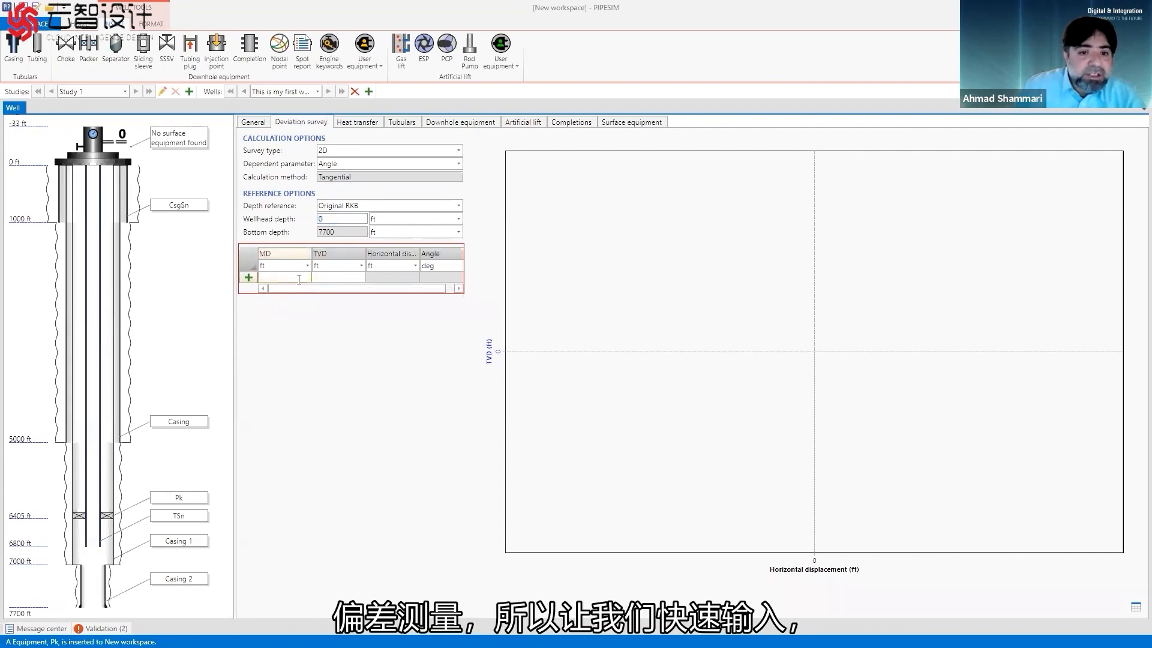
pyautogui.click(299, 279)
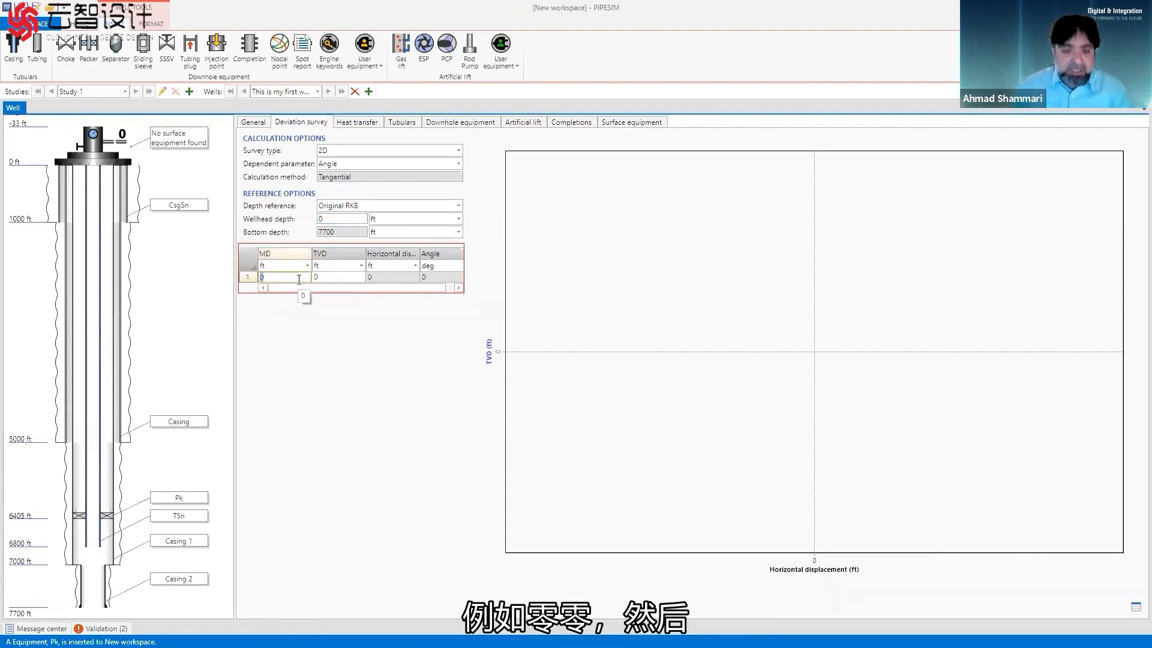
pyautogui.write('0')
pyautogui.press('Return')
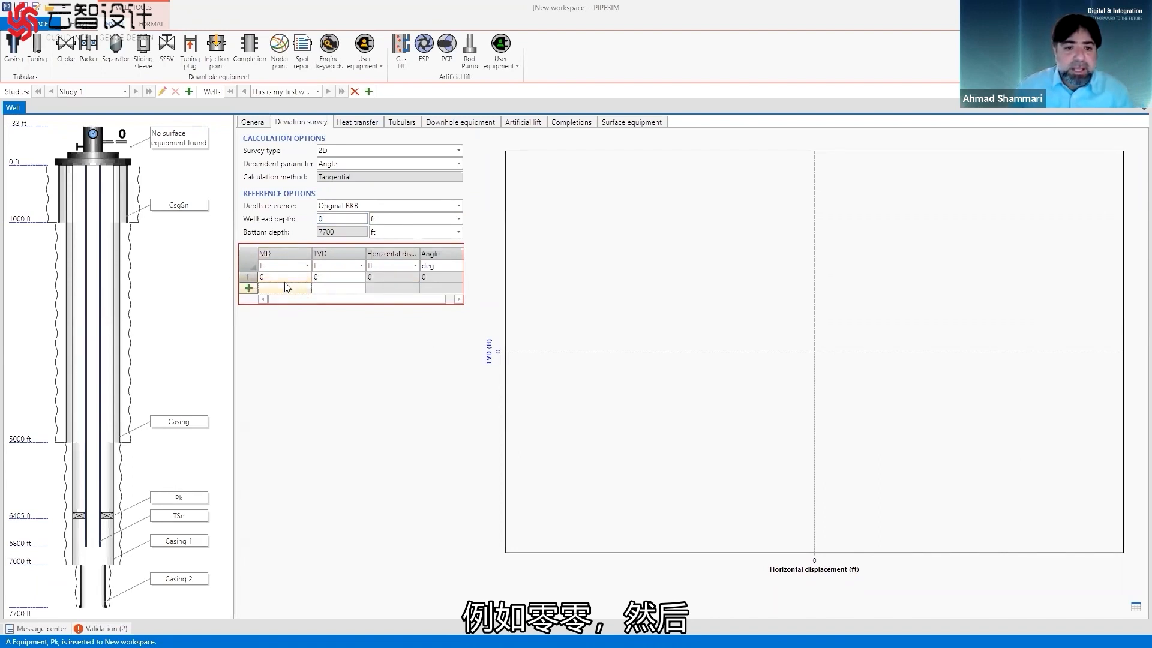
pyautogui.click(283, 288)
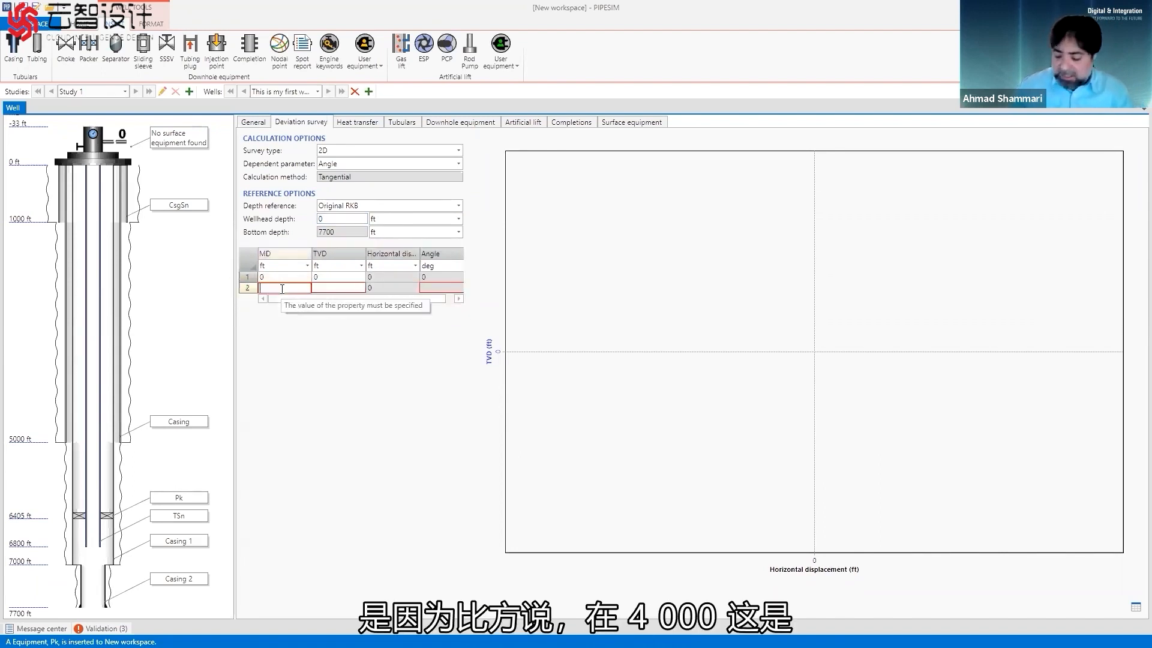
pyautogui.write('4000')
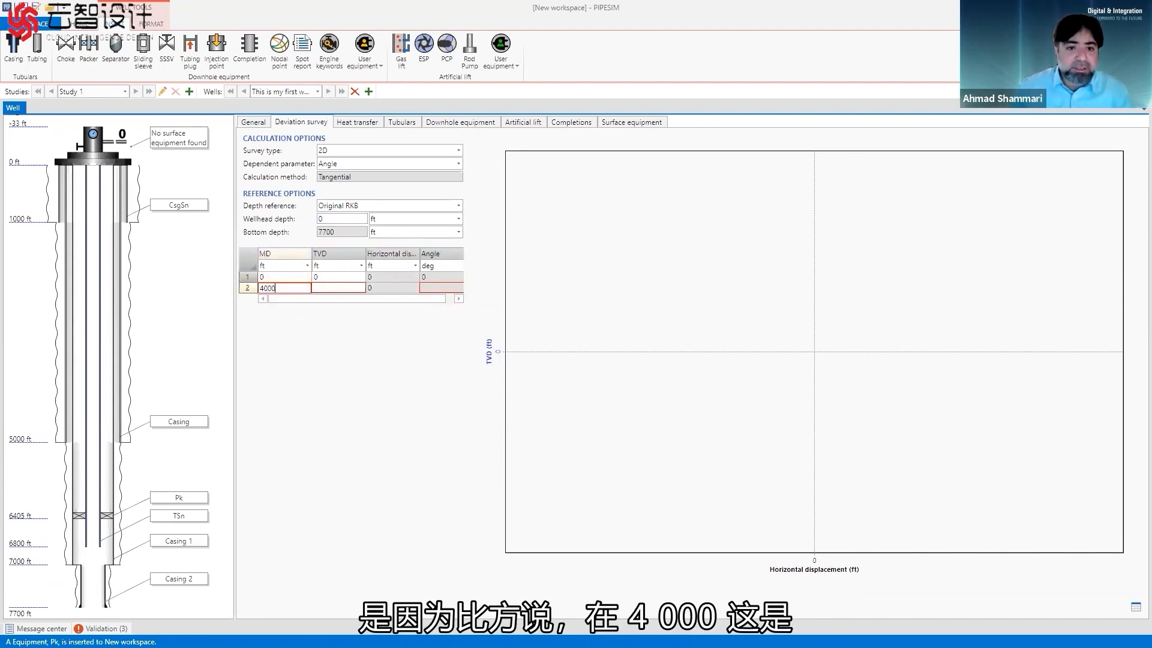
pyautogui.click(334, 289)
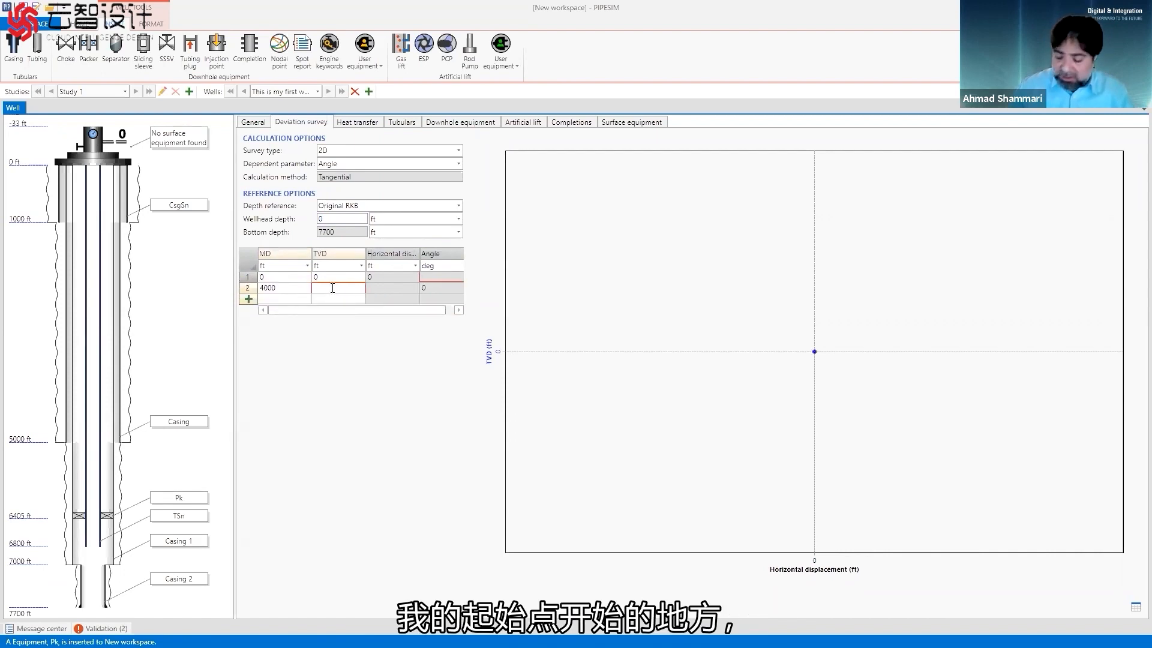
pyautogui.write('4000')
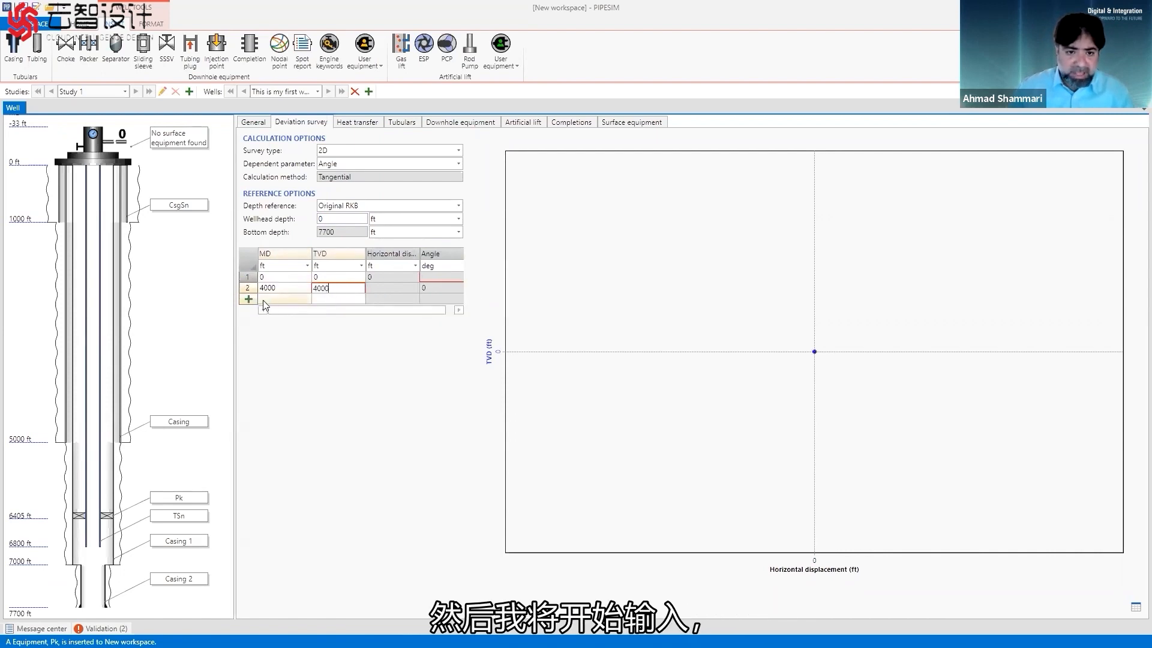
pyautogui.press('Return')
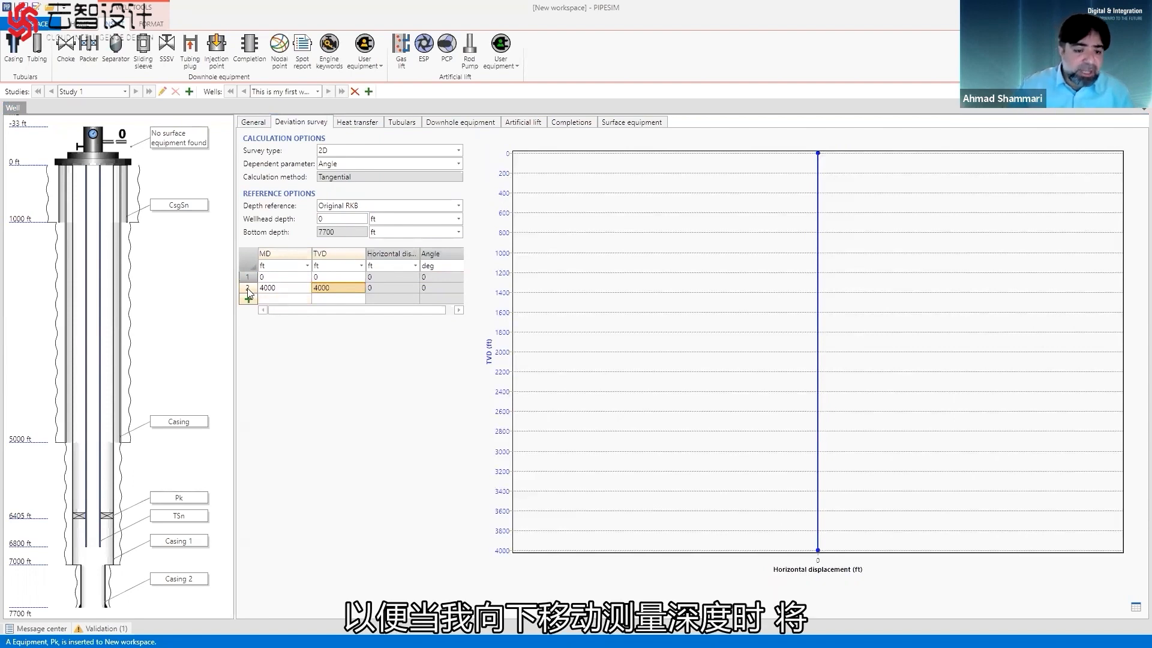
# Add the third and fourth survey stations with TVD values of 5000 ft and 6000 ft.
pyautogui.click(281, 300)
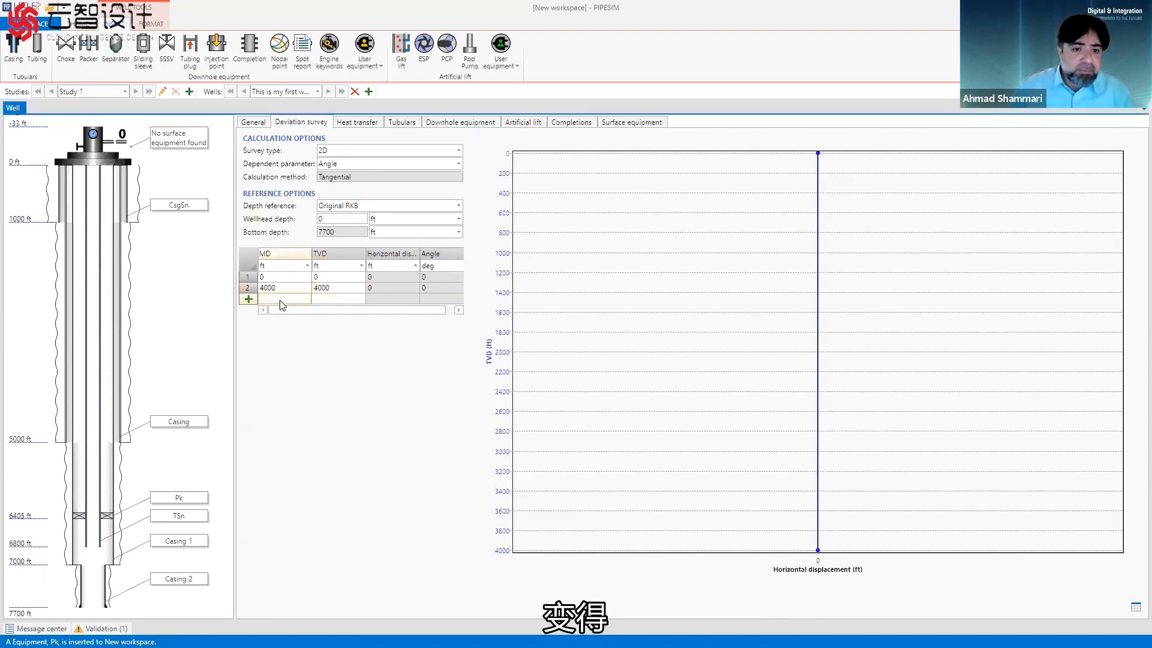
pyautogui.click(330, 298)
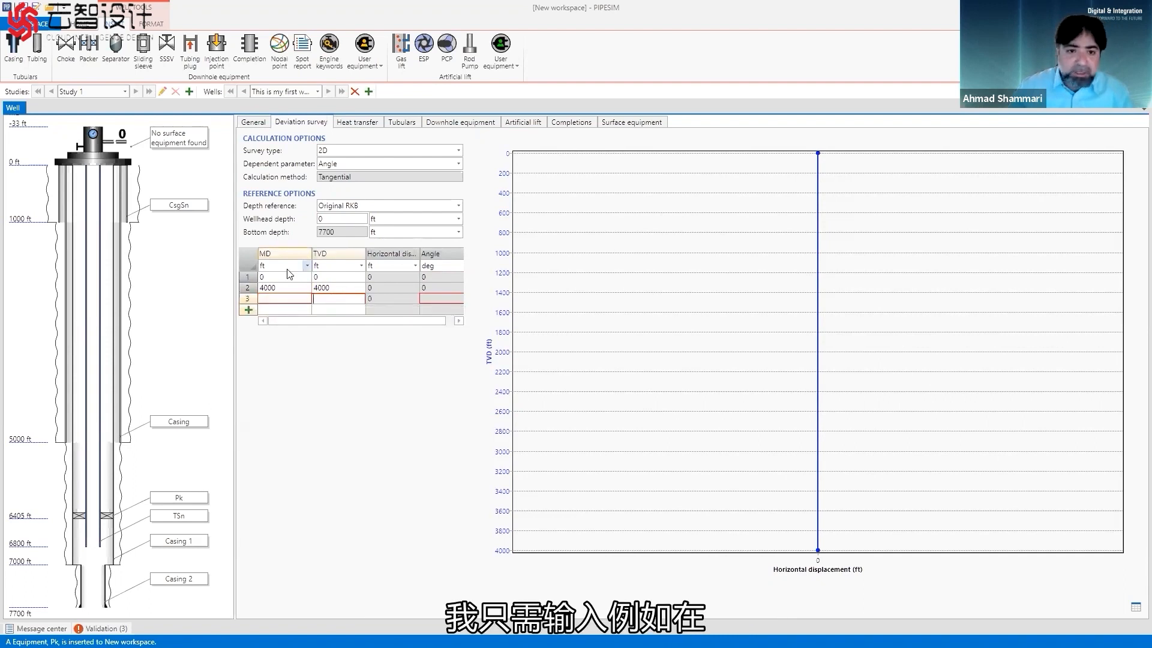
pyautogui.write('5000')
pyautogui.press('Return')
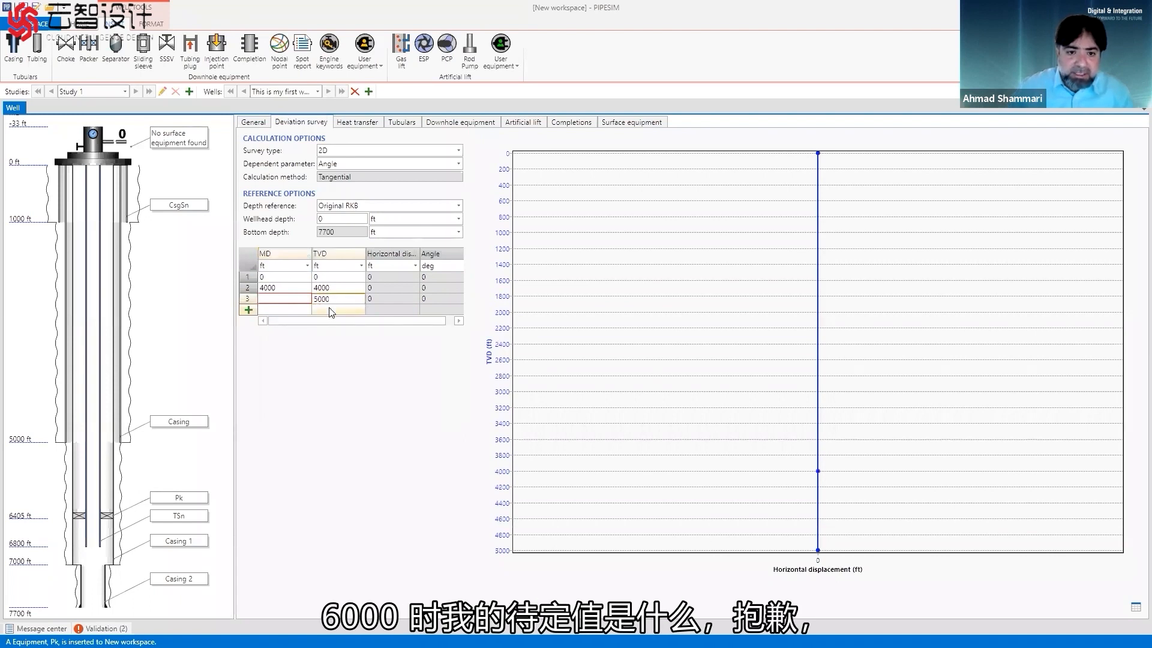
pyautogui.press('Left')
pyautogui.write('6000')
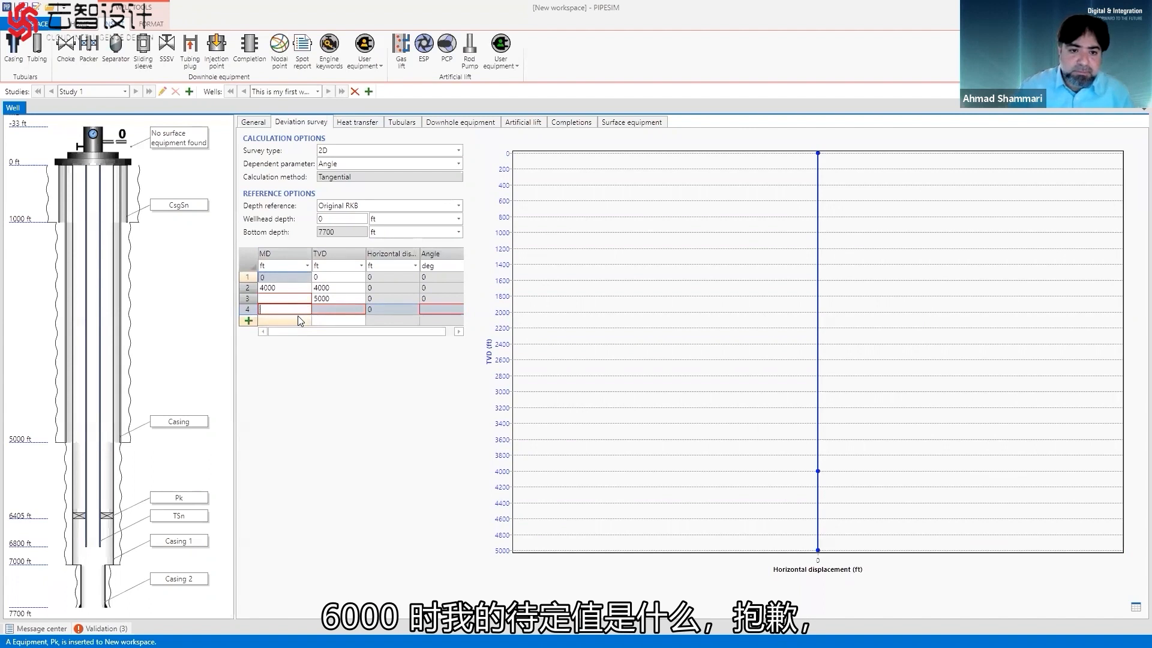
pyautogui.click(335, 309)
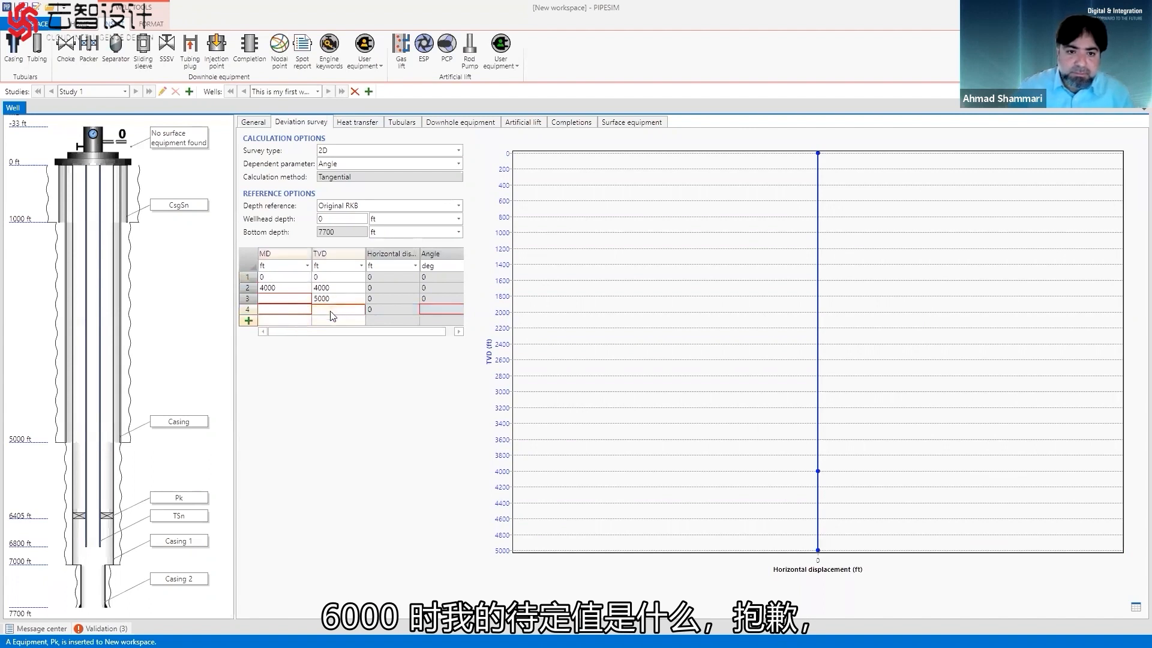
pyautogui.write('6000')
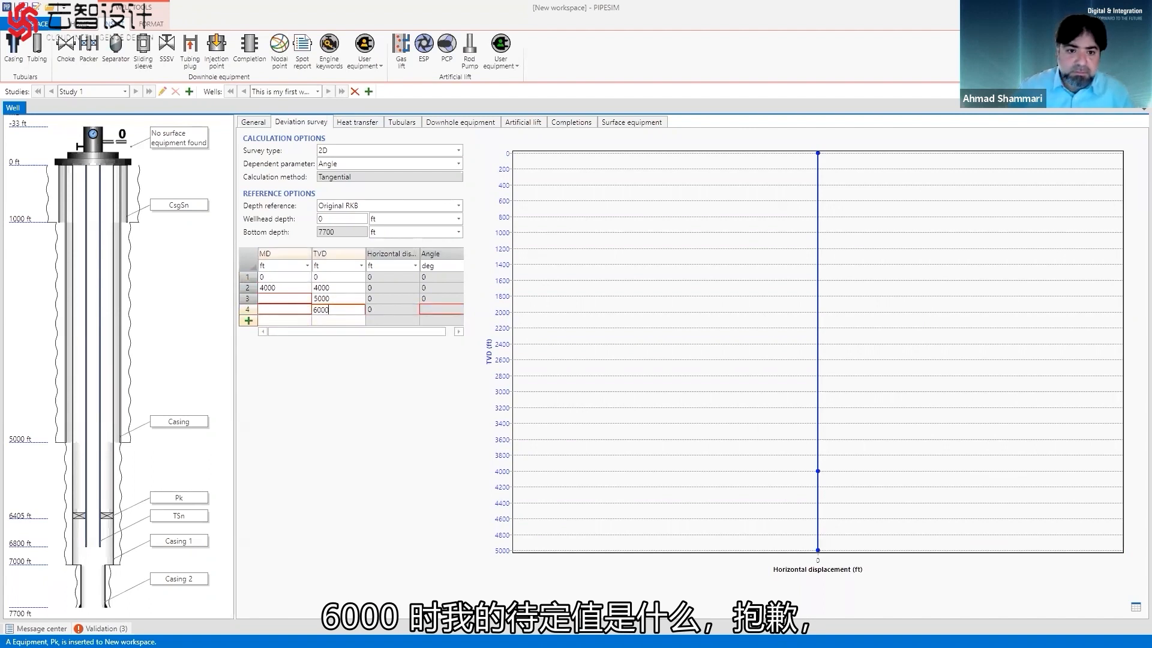
# Add the fifth and sixth survey stations with TVD values of 7000 ft and 7700 ft.
pyautogui.click(332, 321)
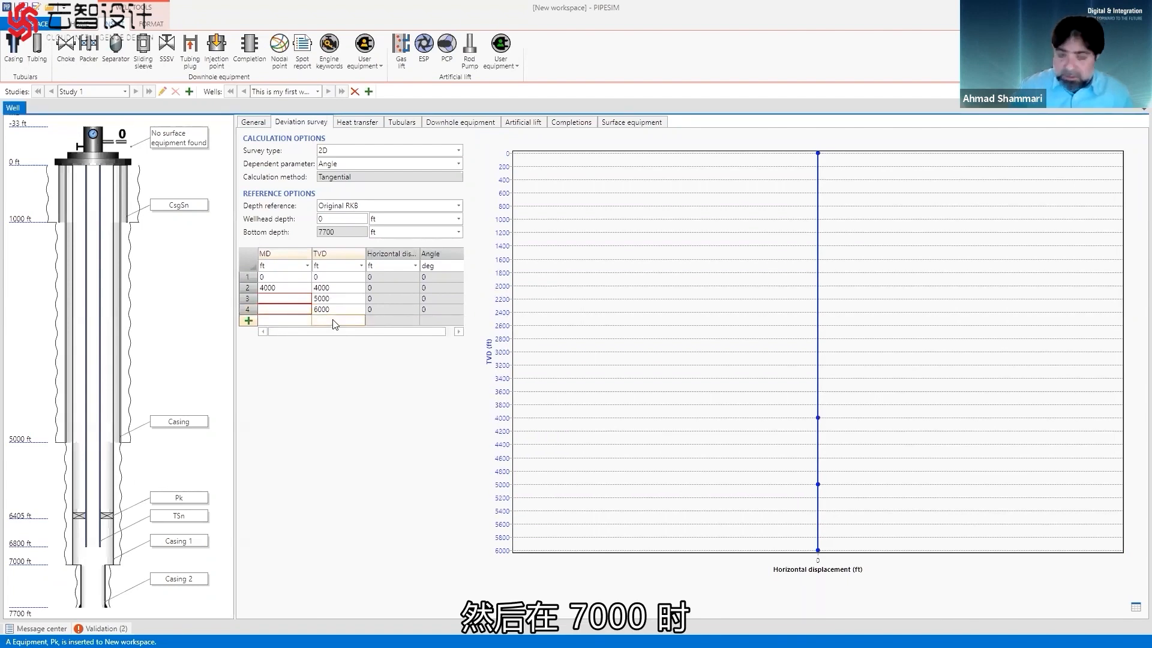
pyautogui.write('700')
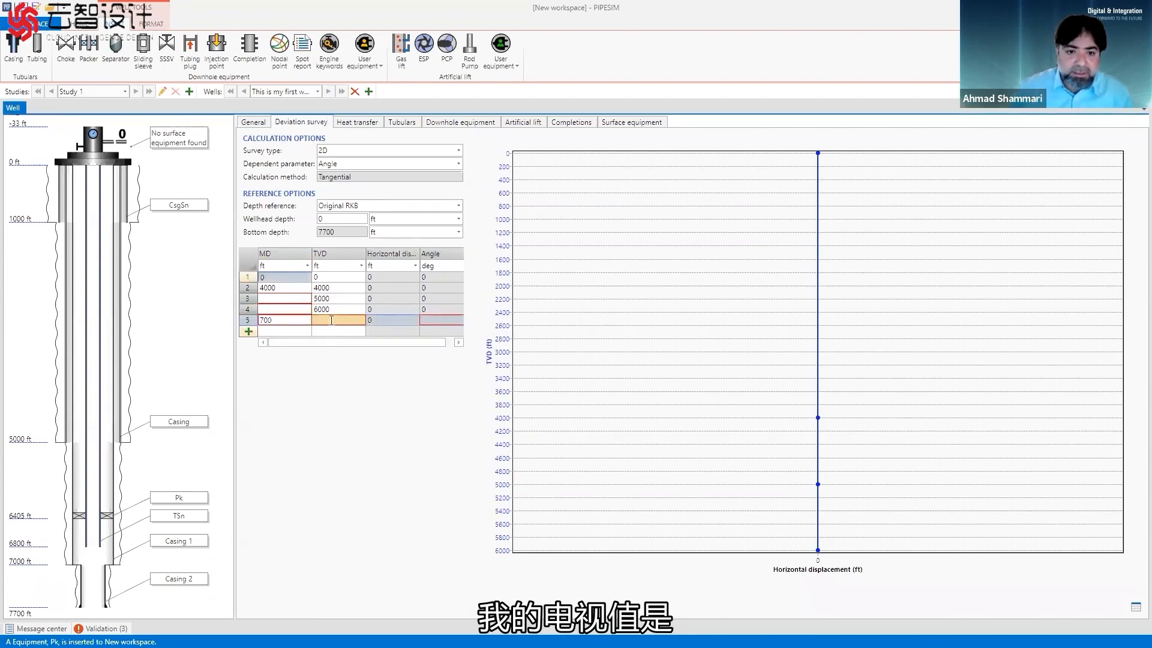
pyautogui.click(329, 319)
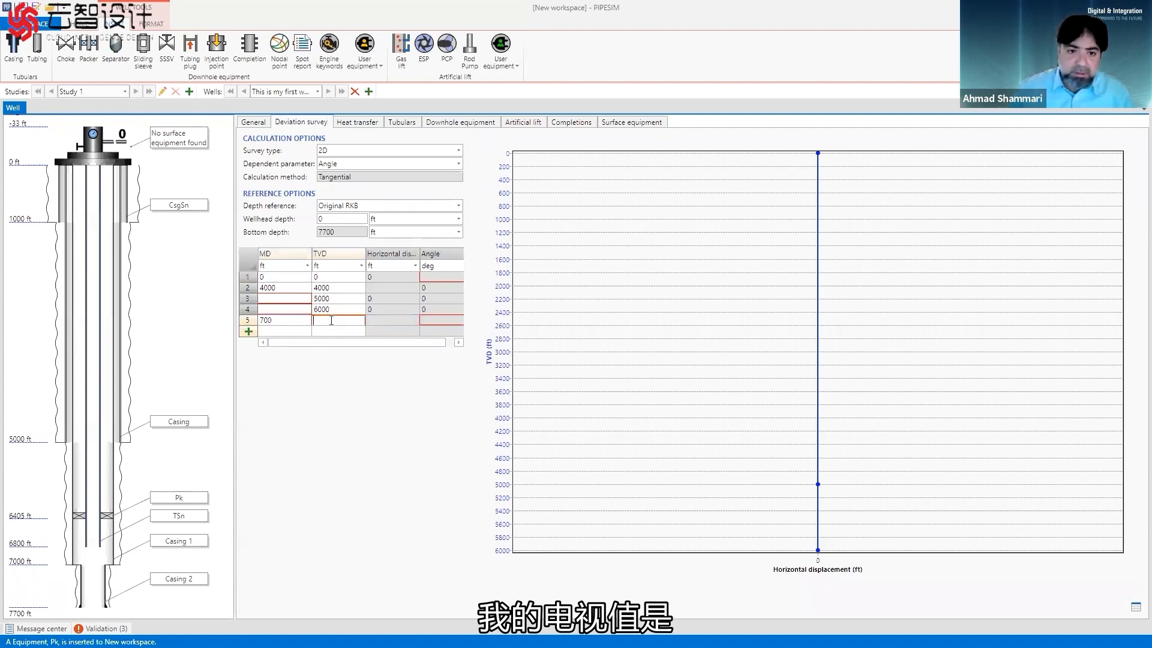
pyautogui.write('7000')
pyautogui.click(276, 323)
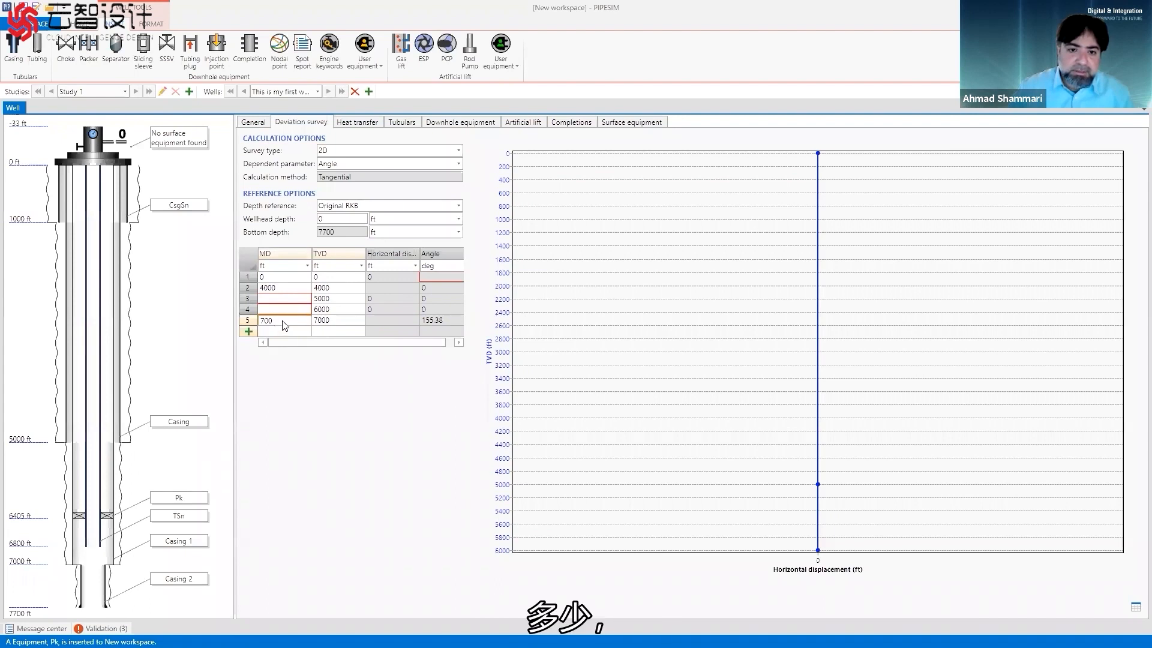
pyautogui.click(333, 331)
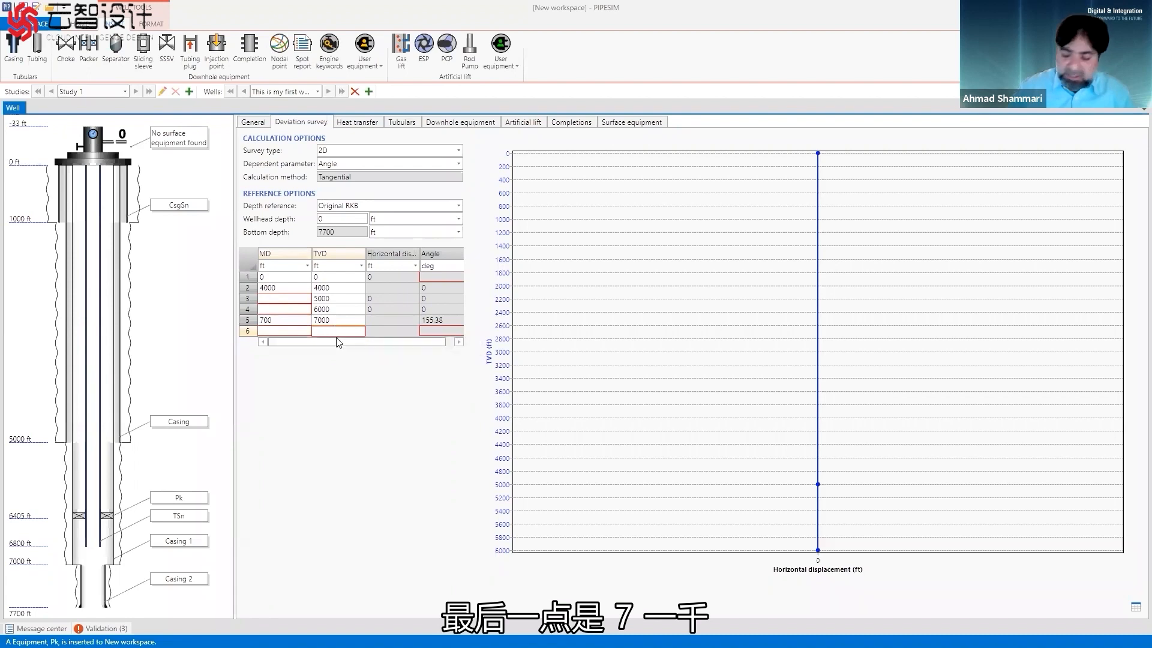
pyautogui.write('700')
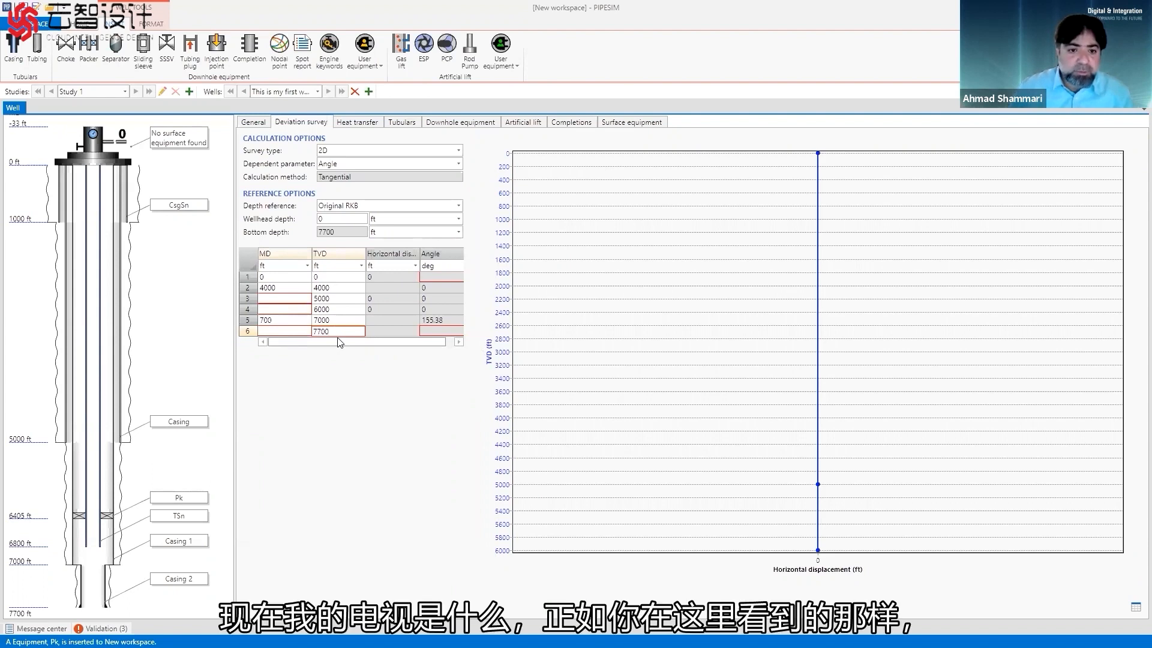
# Clear the fifth station's measured depth and set the survey's dependent parameter to MD.
pyautogui.click(286, 321)
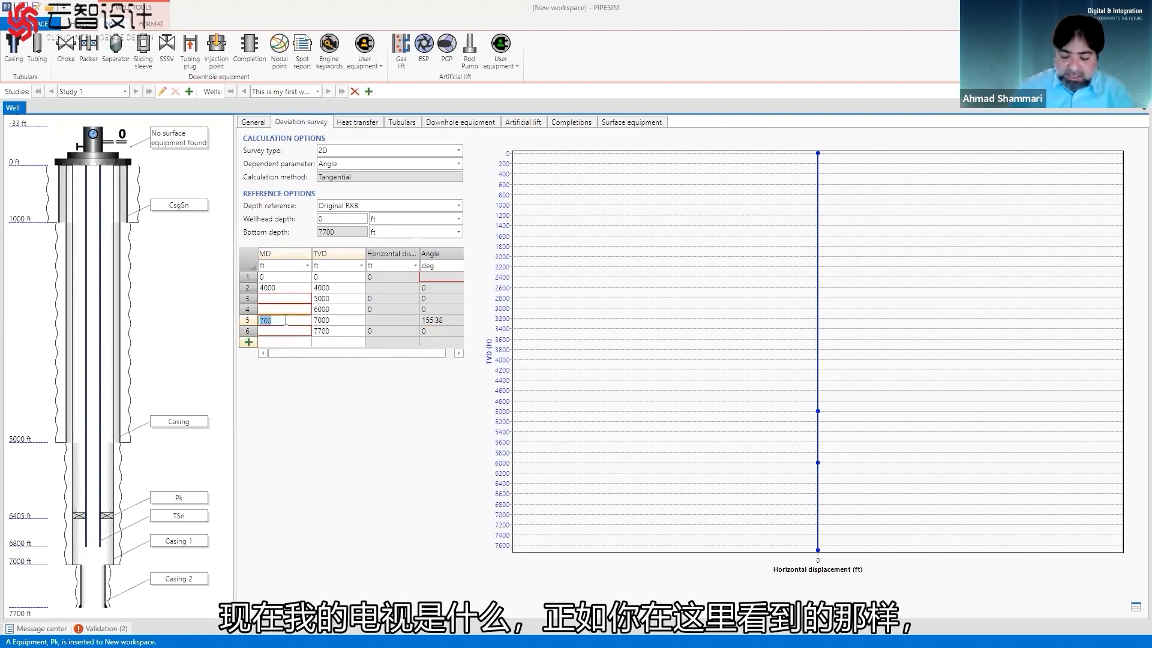
pyautogui.press('BackSpace')
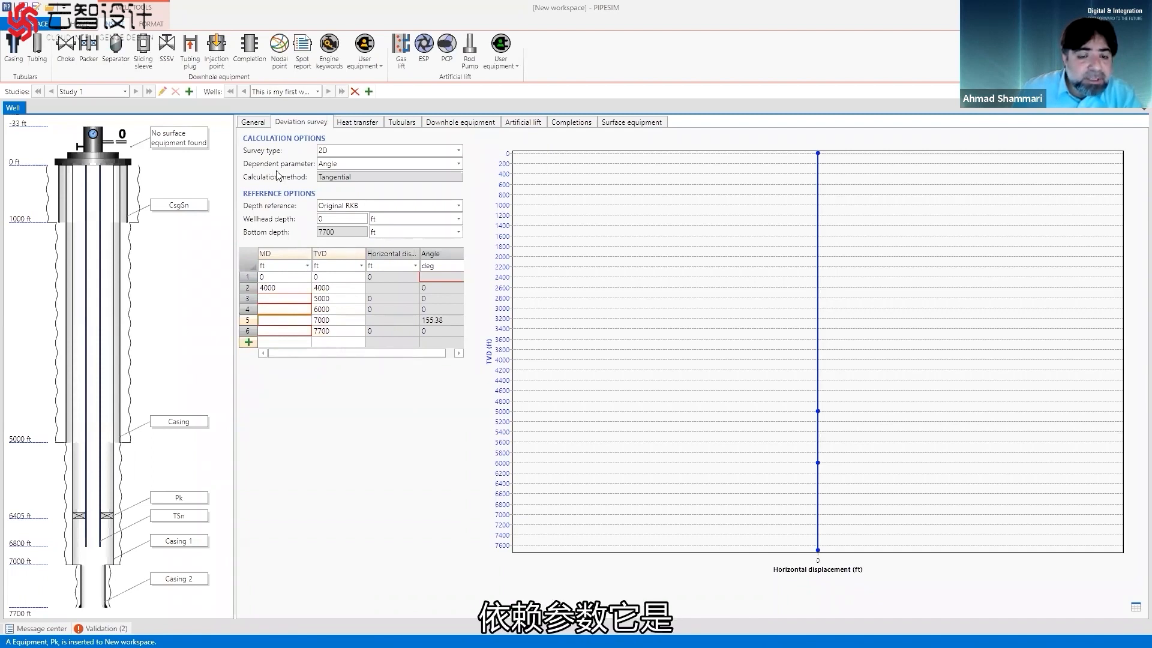
pyautogui.click(457, 164)
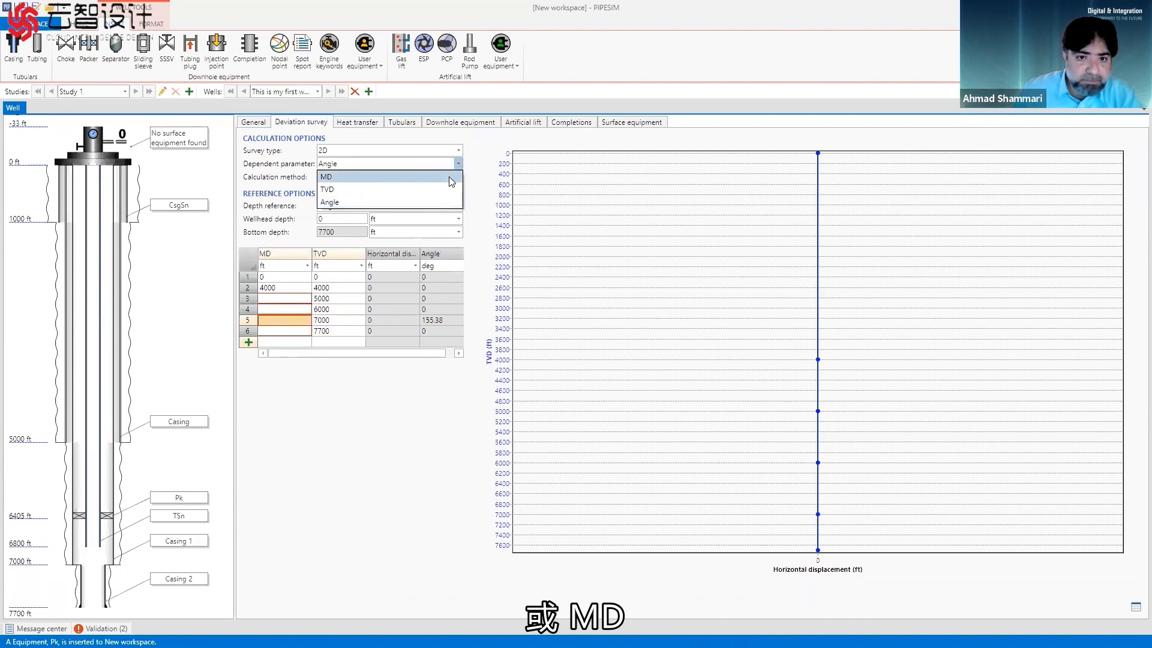
pyautogui.click(450, 177)
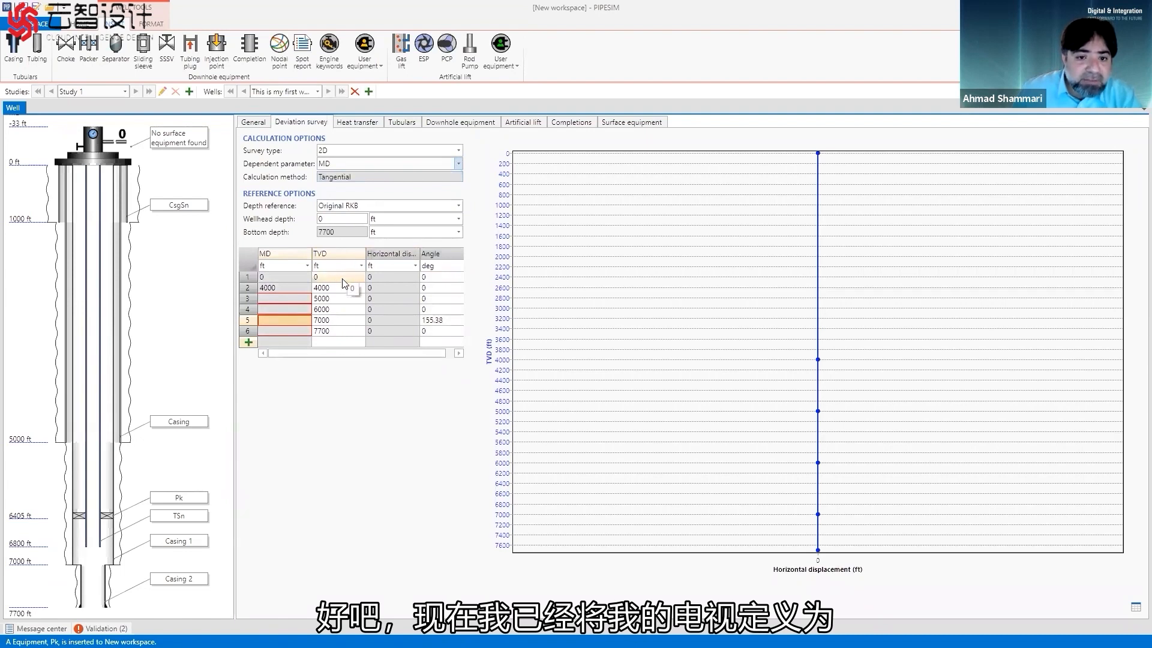
# Set the deviation angles to 12, 45, 65 and 85 degrees for the stations at 5000, 6000, 7000 and 7700 ft TVD.
pyautogui.click(437, 301)
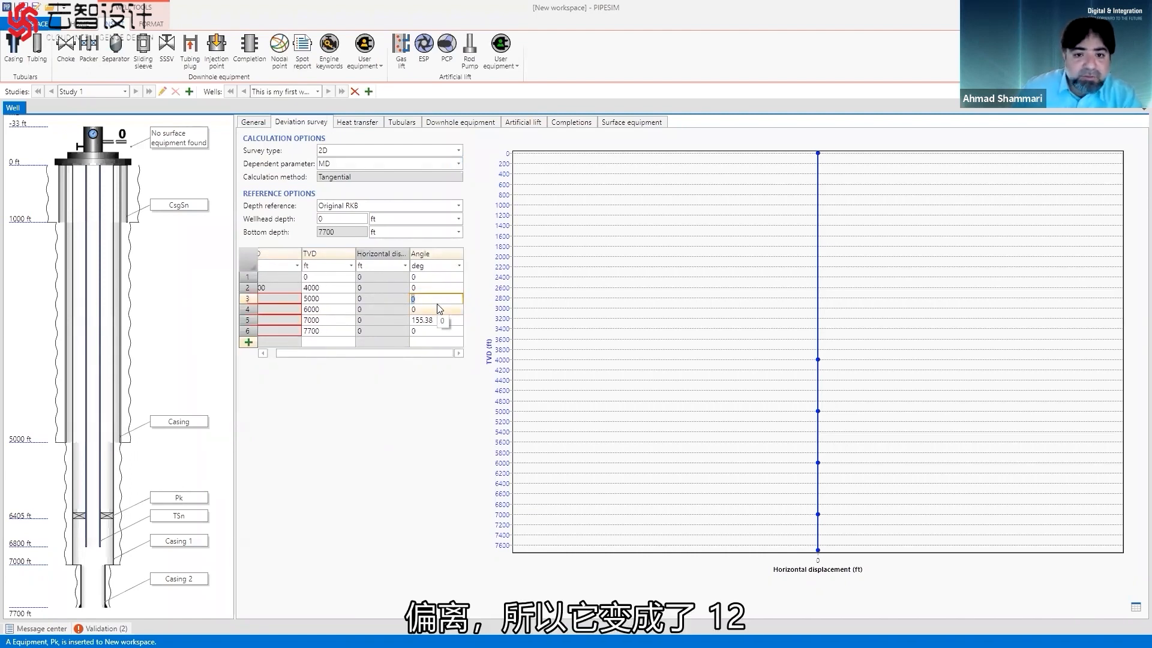
pyautogui.write('12')
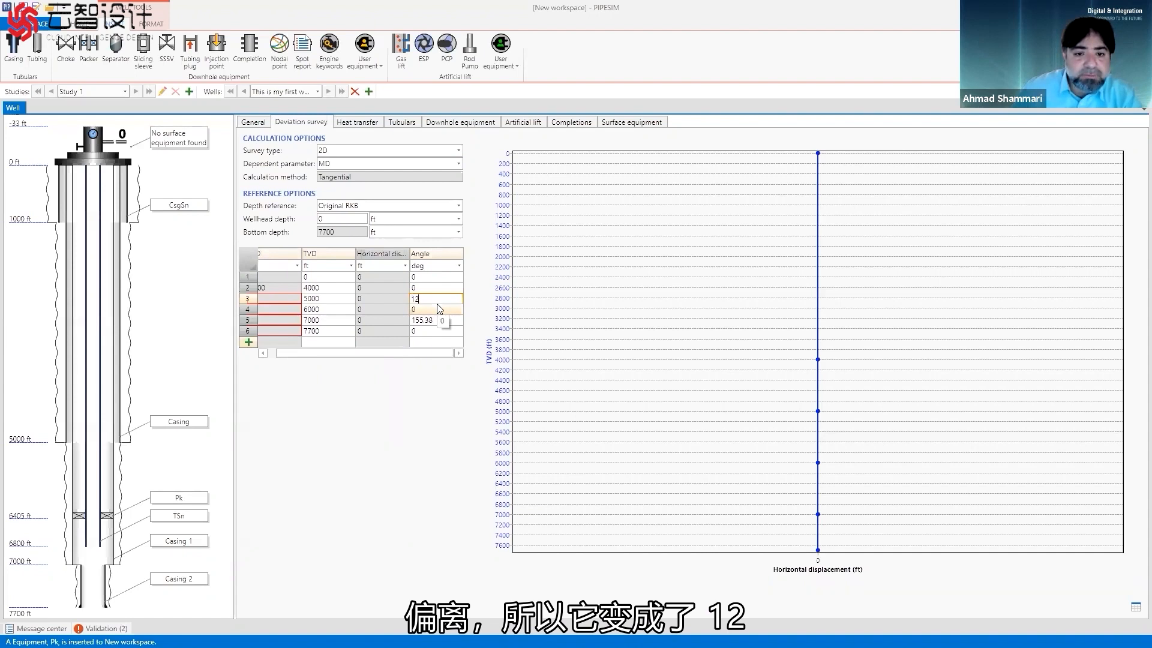
pyautogui.click(439, 309)
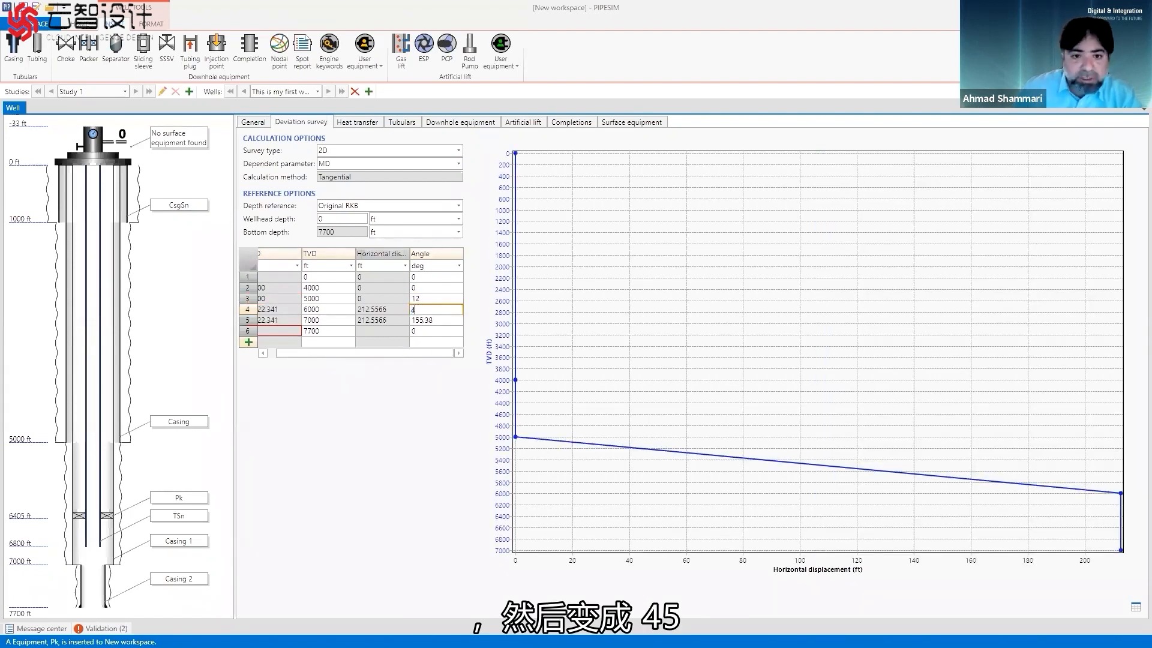
pyautogui.click(441, 321)
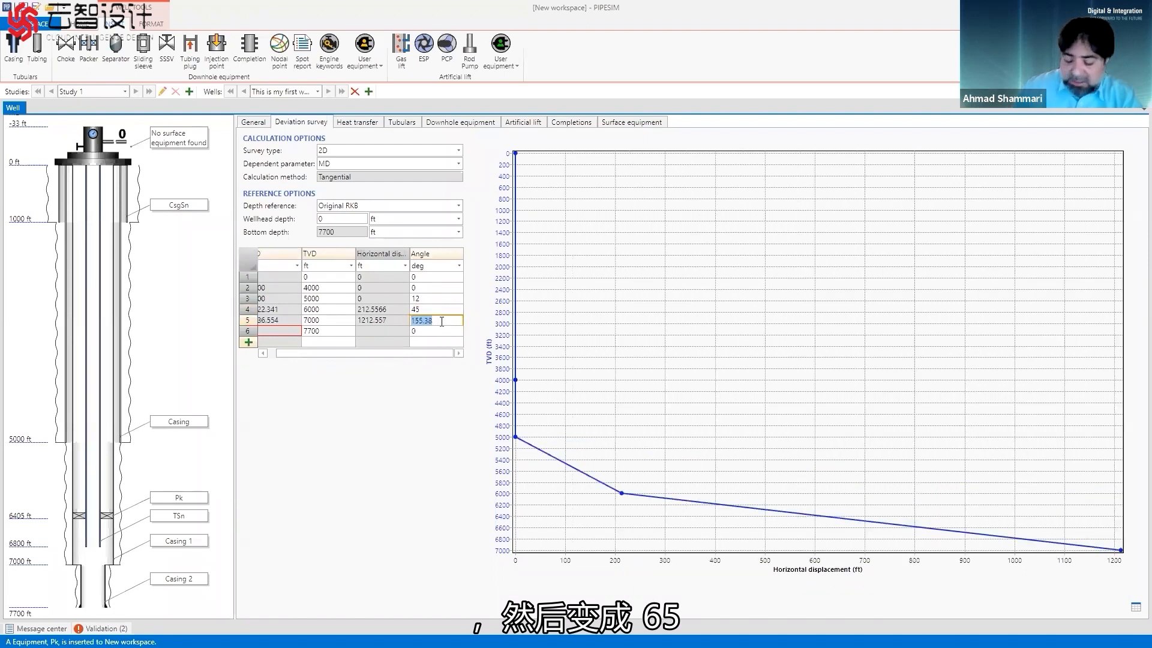
pyautogui.write('65')
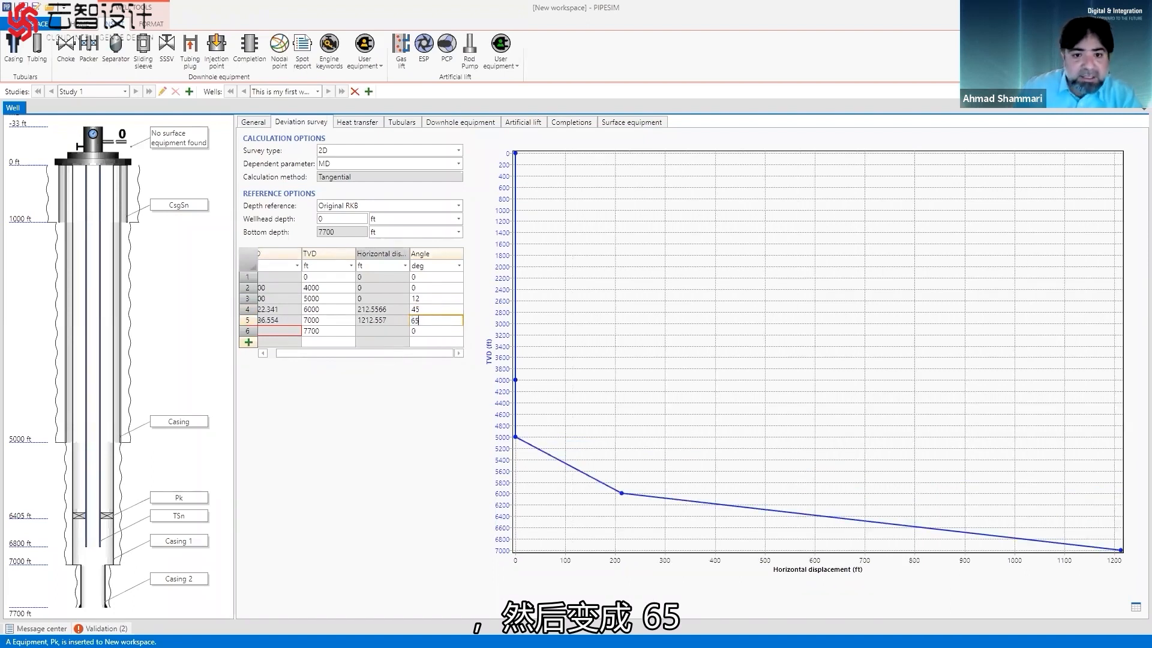
pyautogui.click(429, 331)
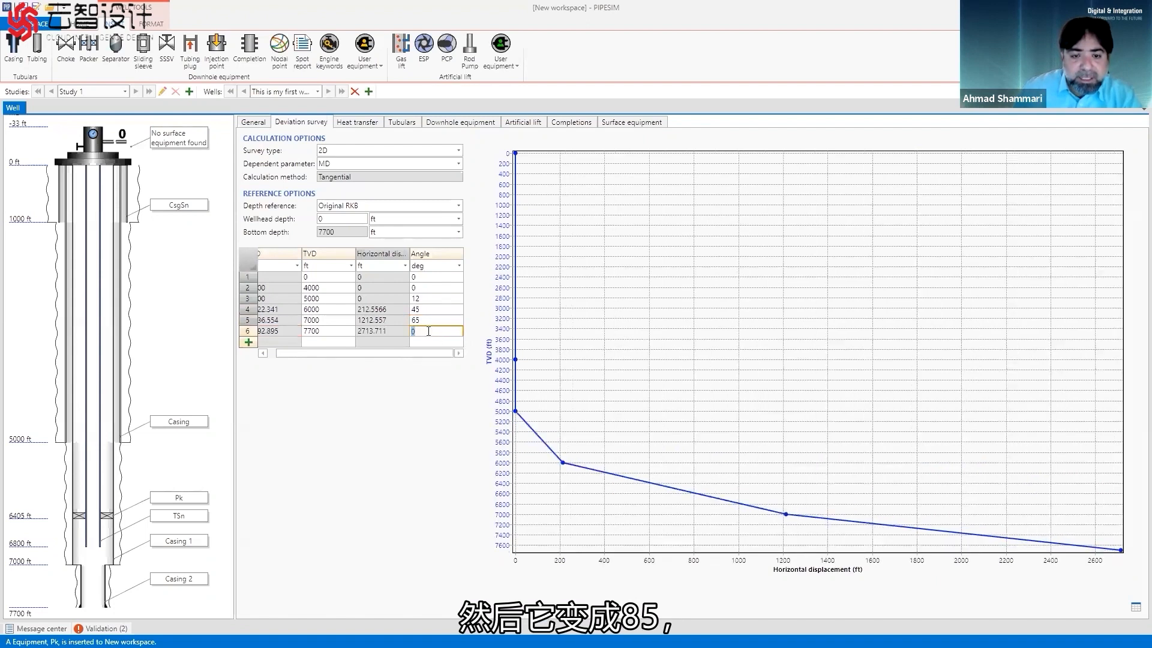
pyautogui.write('8')
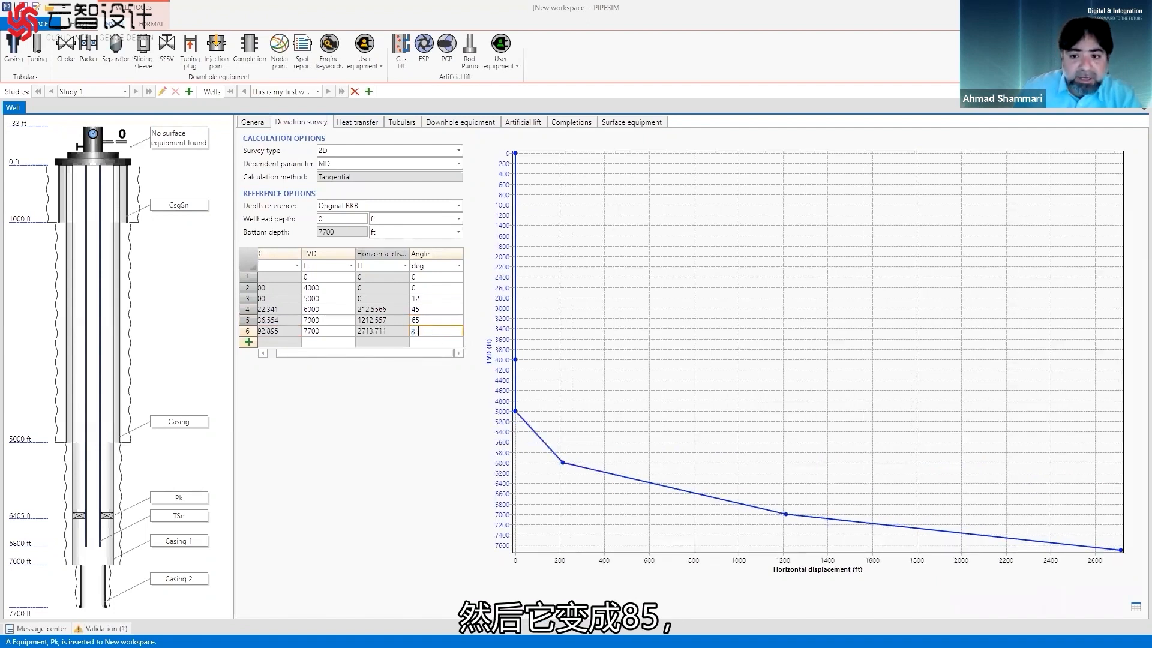
pyautogui.write('5')
pyautogui.click(249, 343)
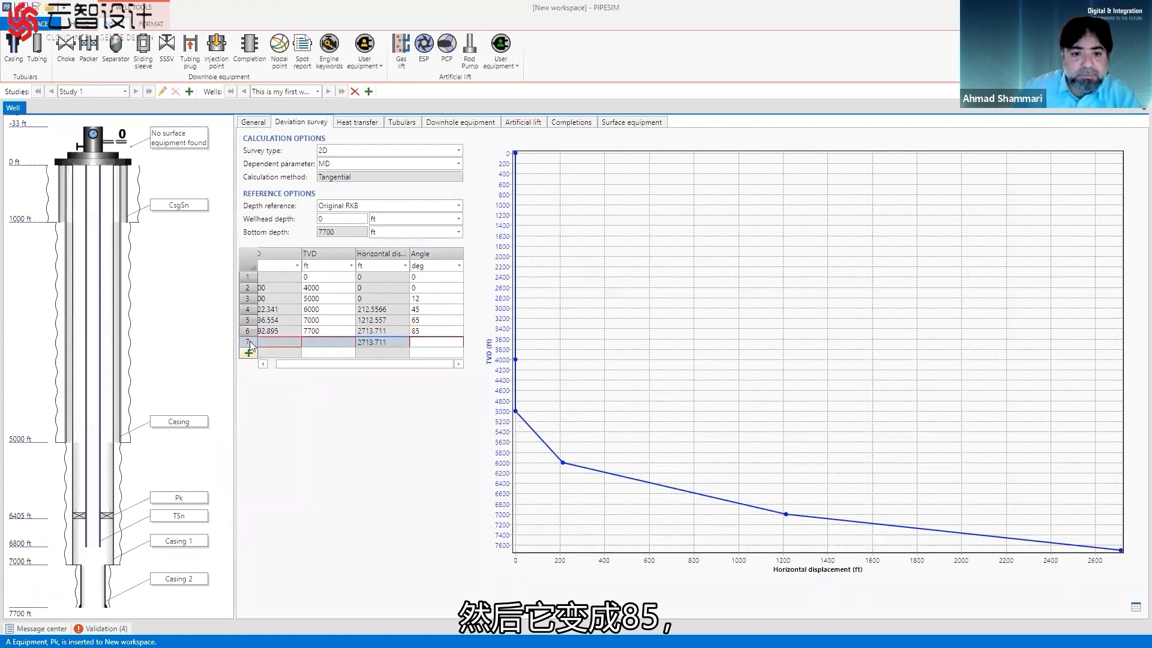
pyautogui.press('Delete')
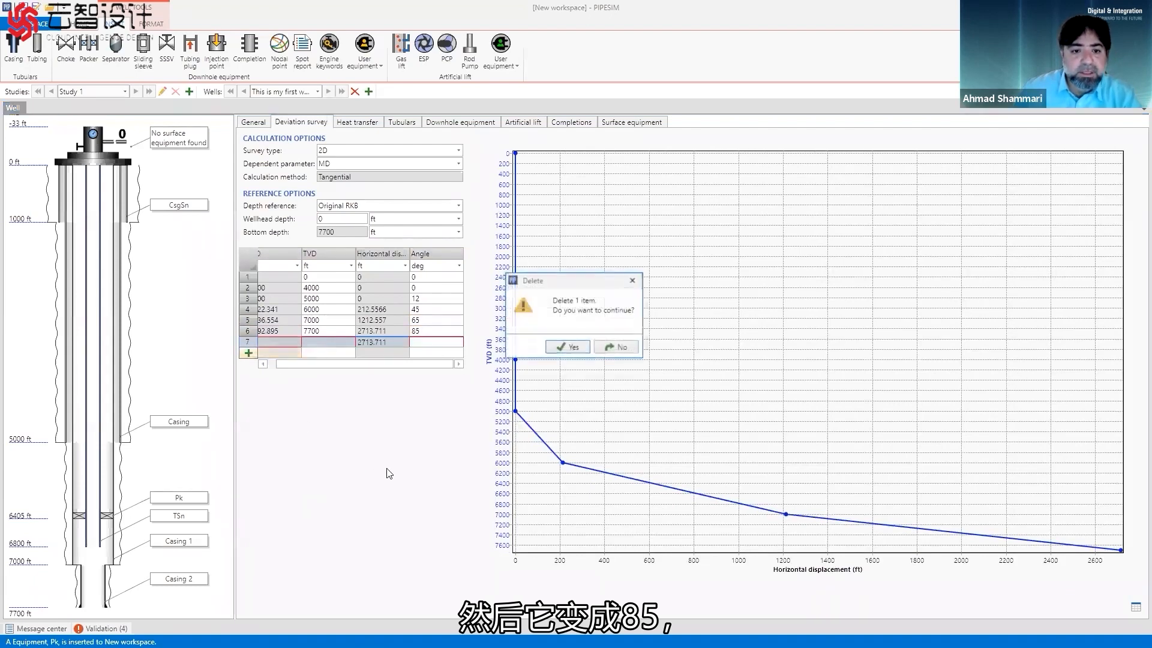
pyautogui.click(568, 348)
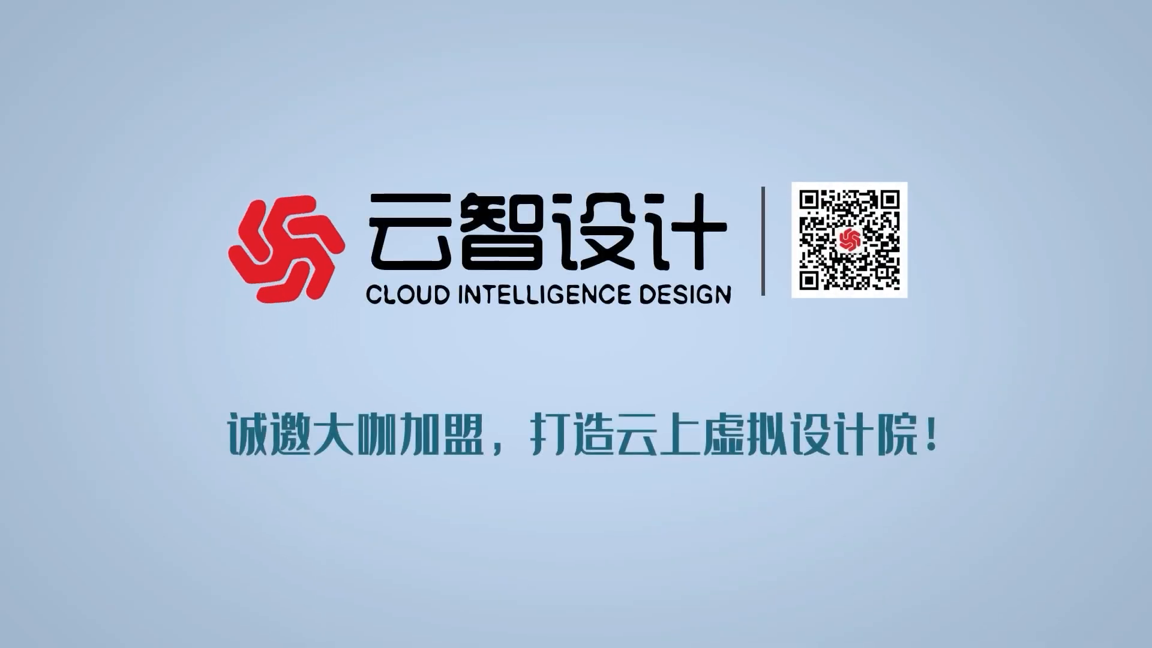